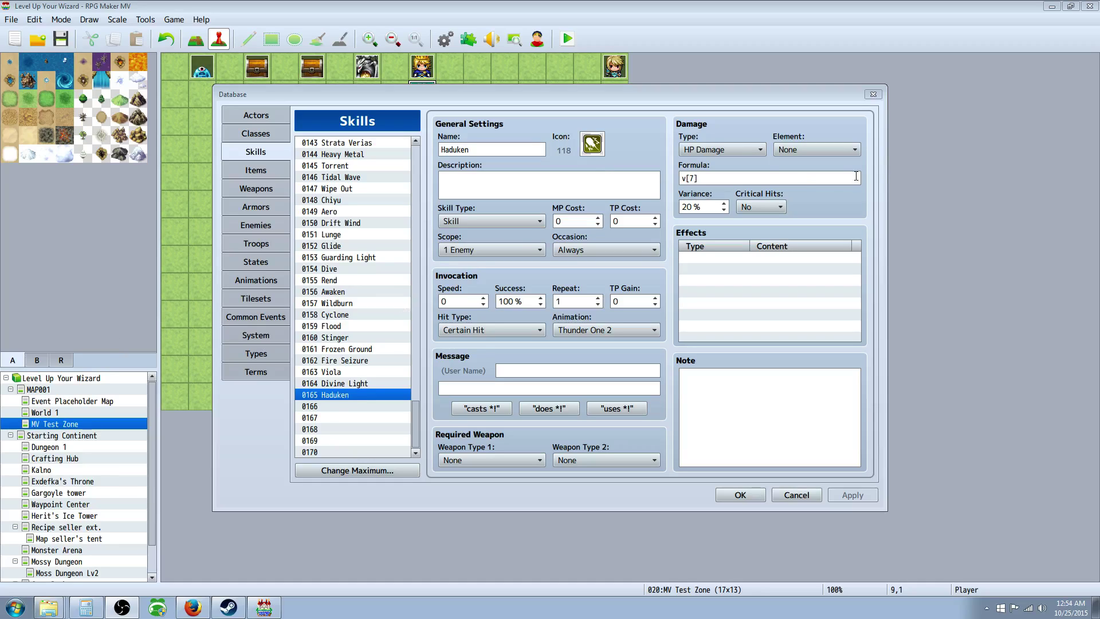
Step: Select Haduken's existing v[7] damage formula so it can be replaced
click(751, 181)
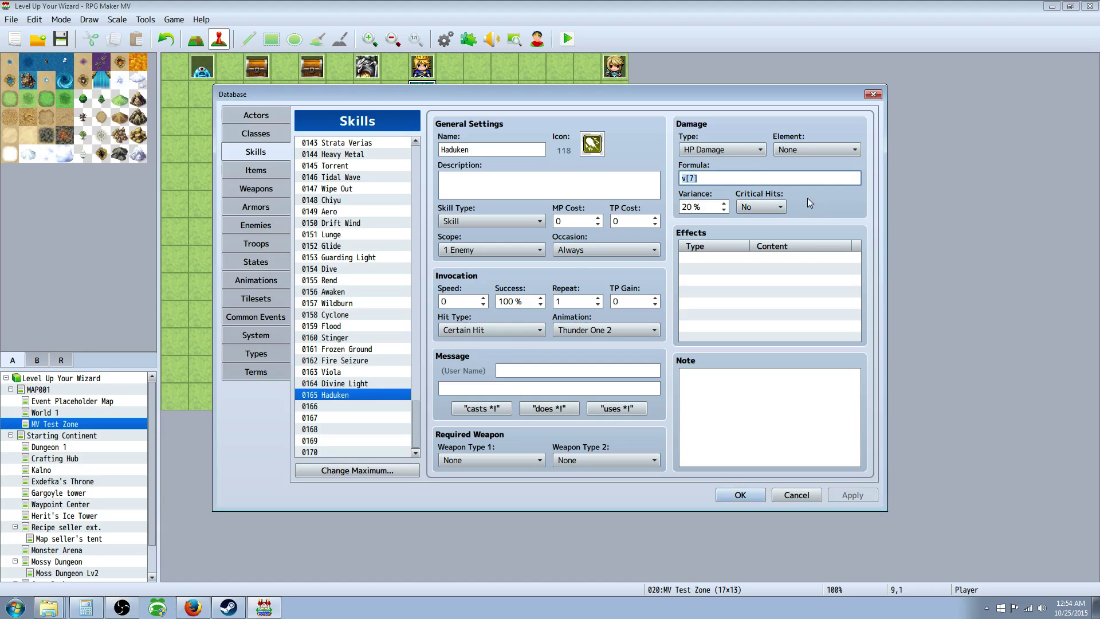
click(728, 180)
double_click(689, 180)
mouse_move(723, 176)
mouse_move(804, 157)
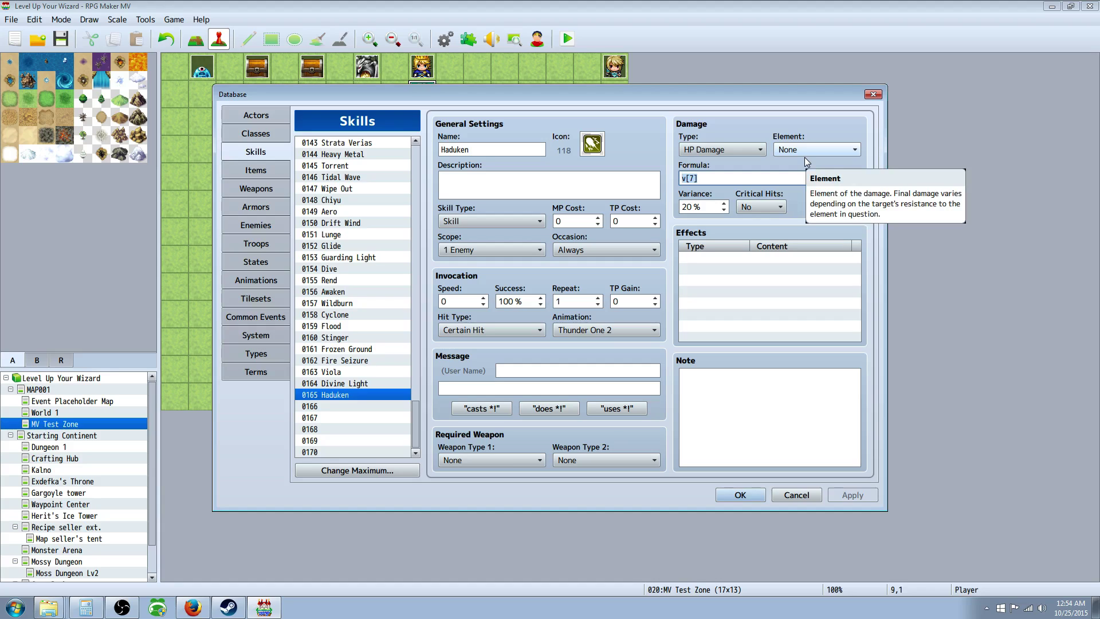
Step: Enter Haduken's formula a.mat * 4 - b.mdf * 2, fixing stray words and spacing
text(a)
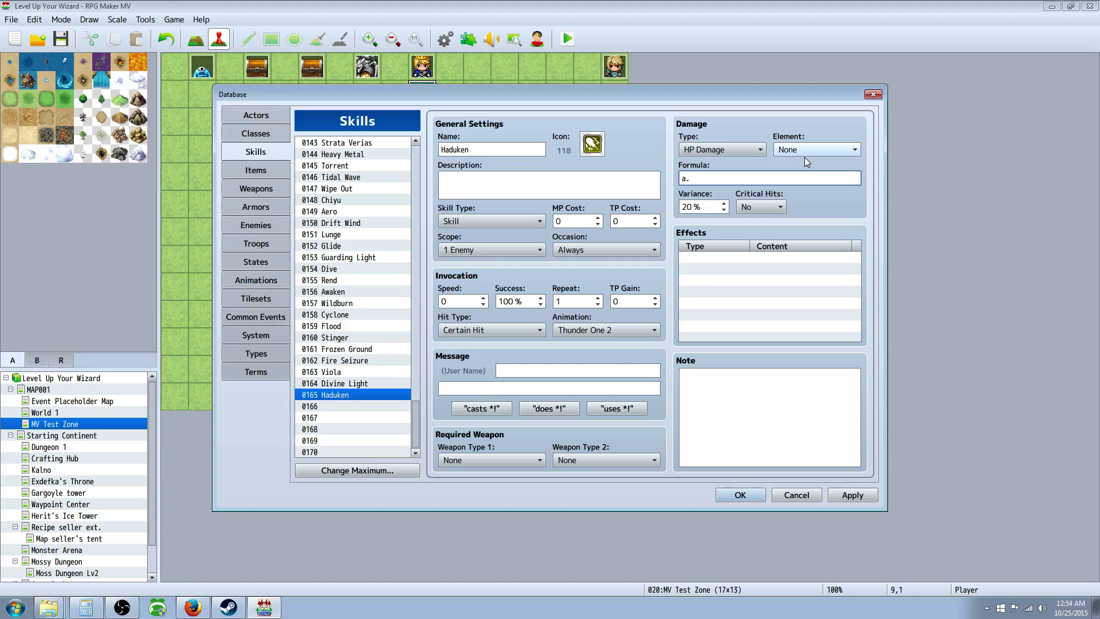
text(.)
text(mat)
text( atk)
text( agi)
key(BackSpace)
key(BackSpace)
key(BackSpace)
key(BackSpace)
key(BackSpace)
key(BackSpace)
key(BackSpace)
key(BackSpace)
key(BackSpace)
text(* 4 - b.mdf)
text(*2)
key(BackSpace)
text(2)
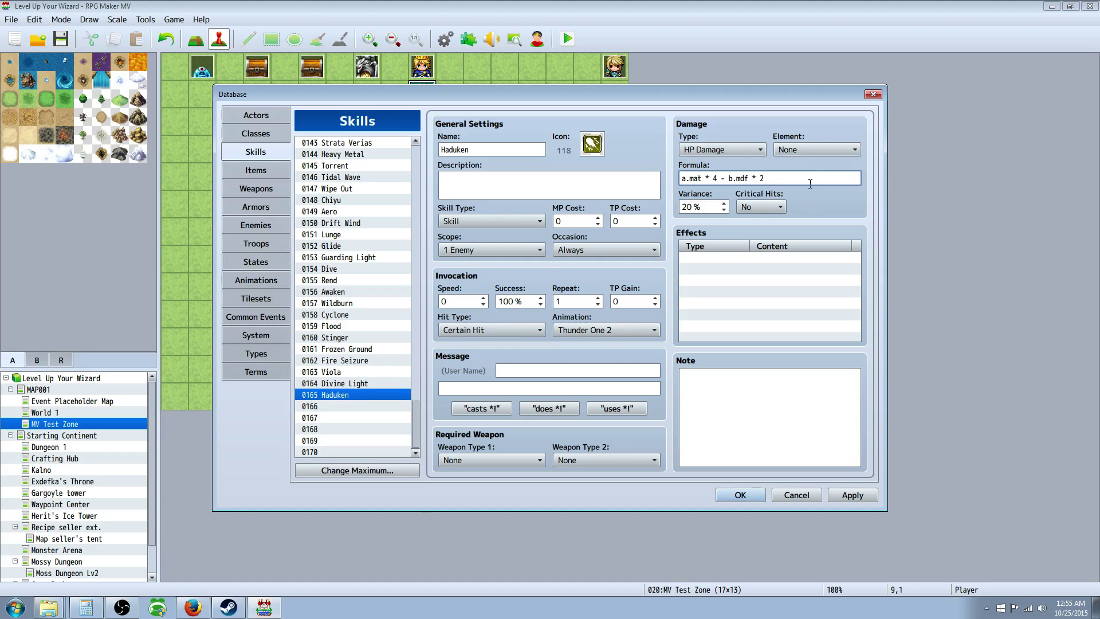
key(ctrl+a)
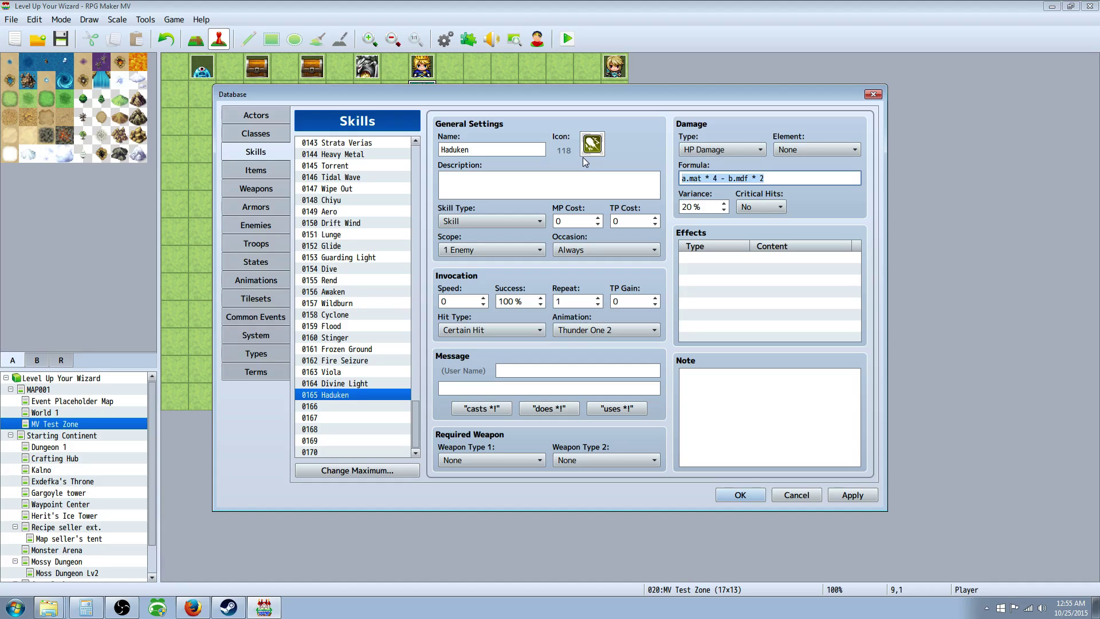
Step: Replace Haduken's formula with v[7] and leave the Formula field
text(v[)
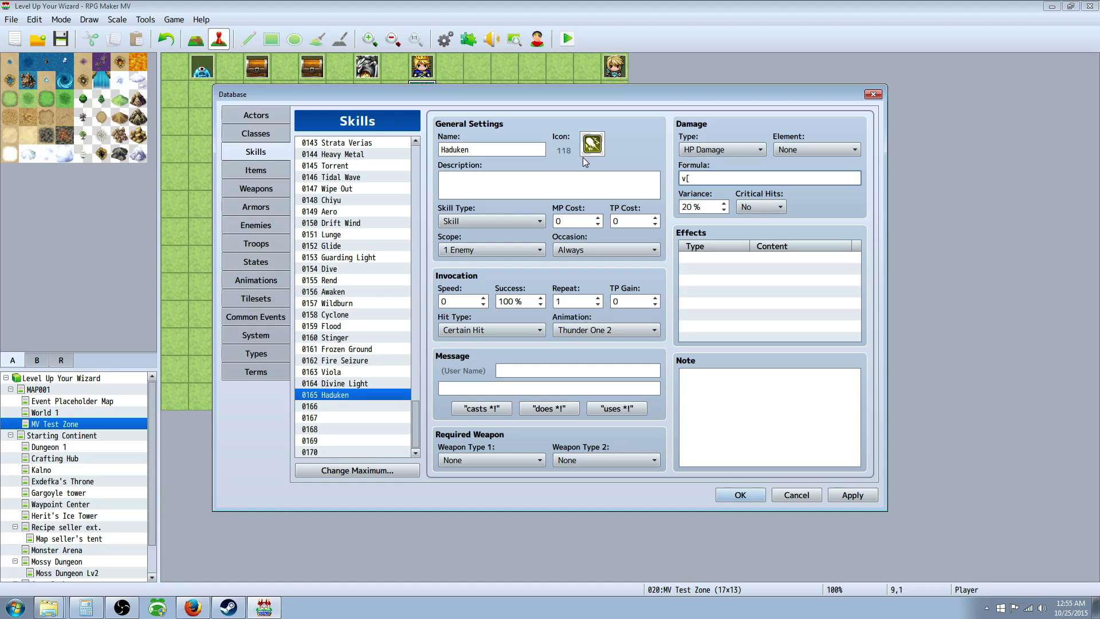
text(7])
key(Tab)
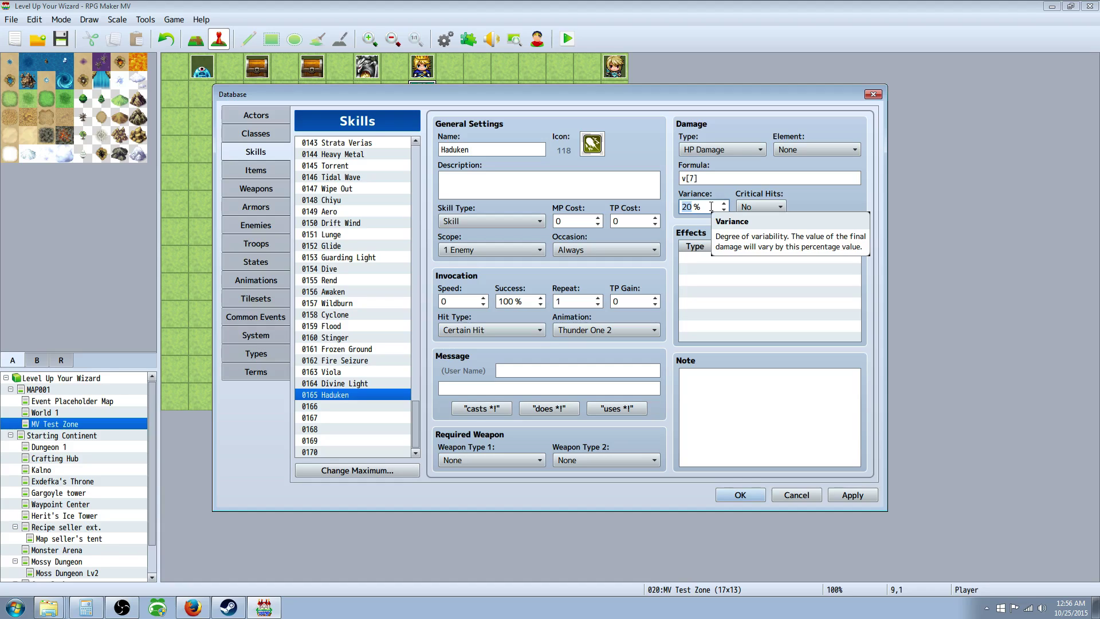
click(768, 206)
click(750, 222)
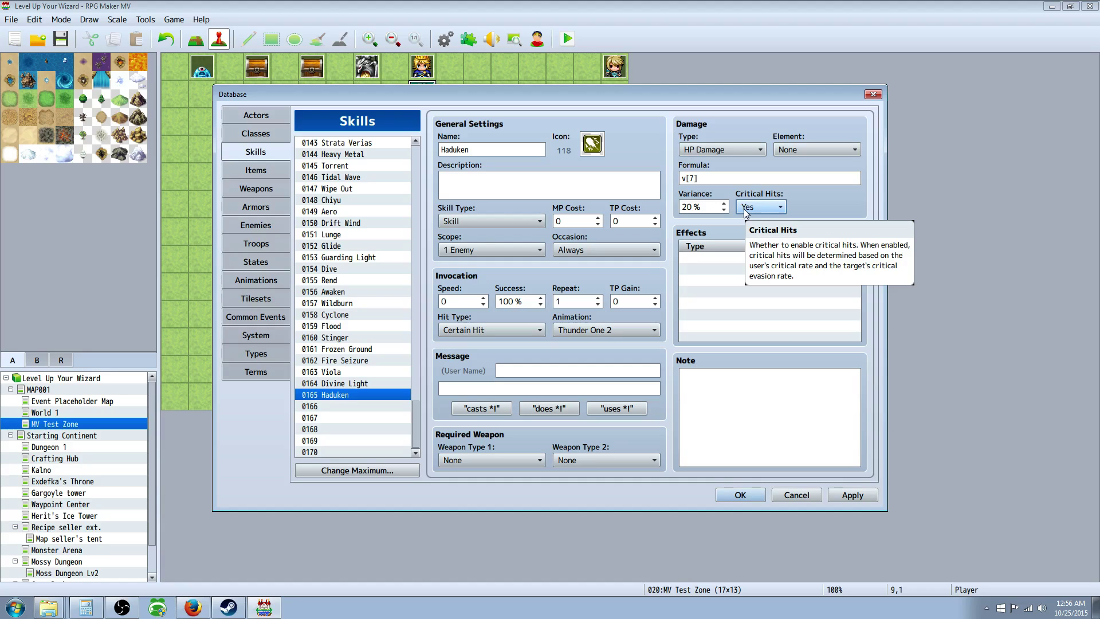
click(747, 207)
click(749, 228)
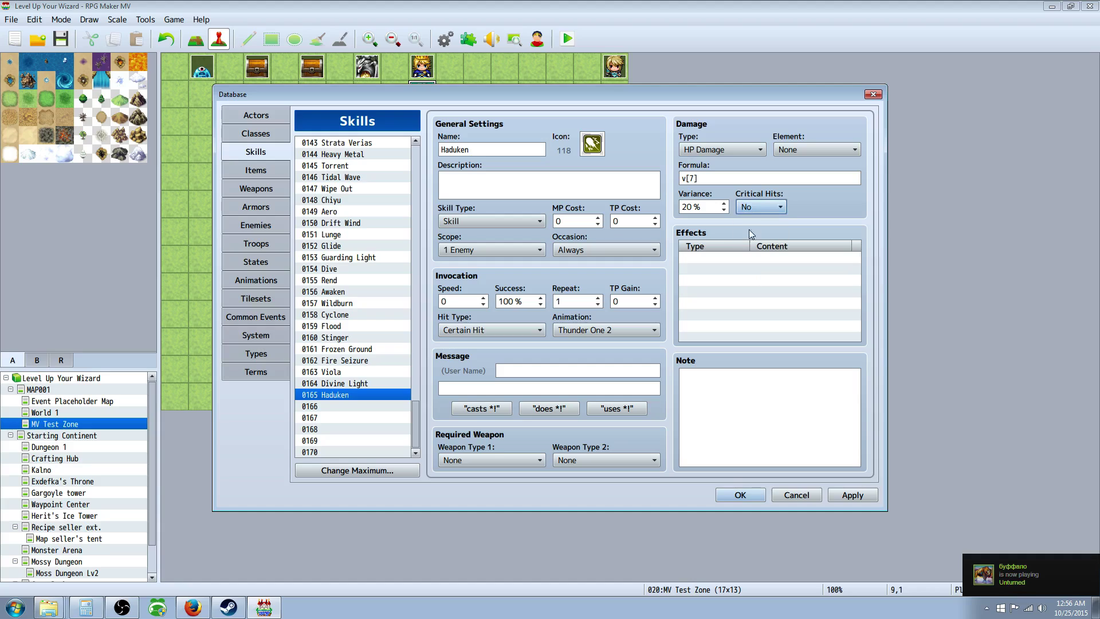
click(708, 182)
click(504, 184)
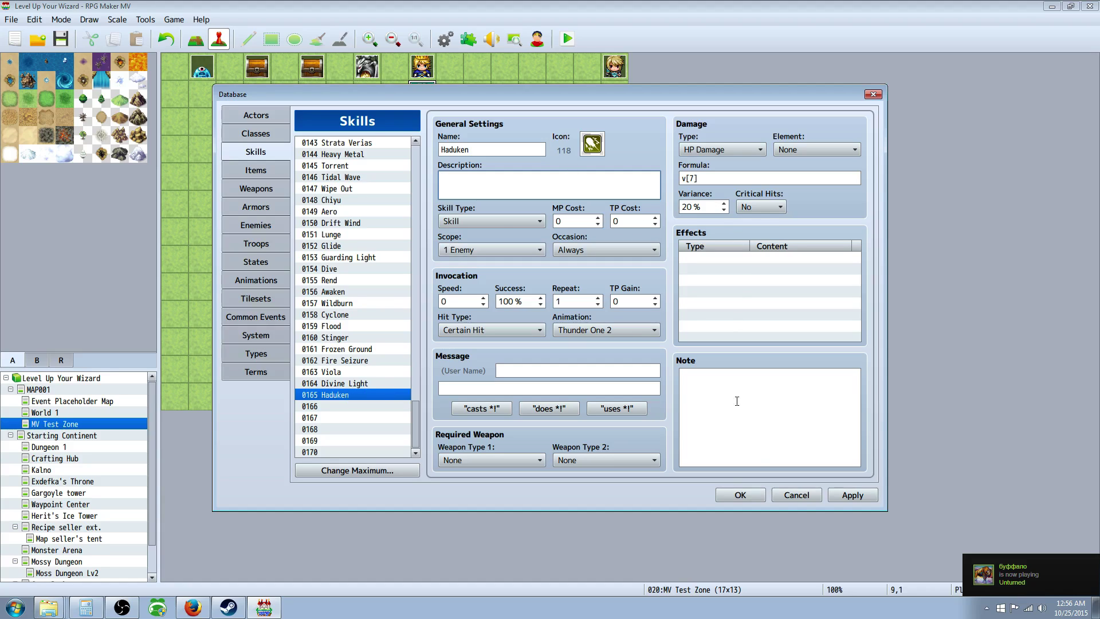
click(685, 178)
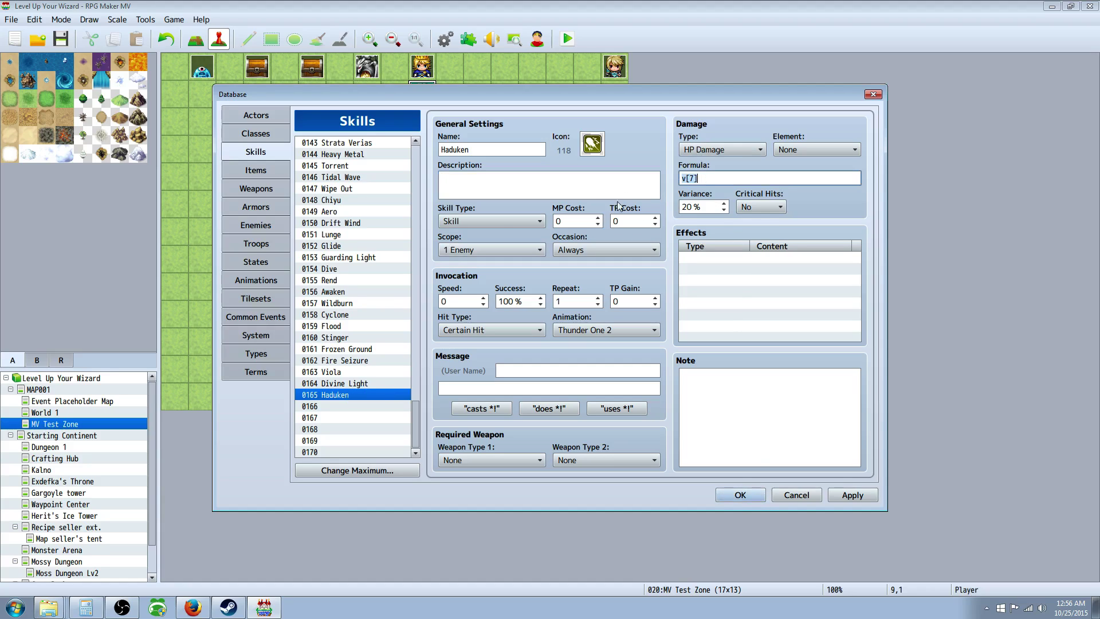
Step: Save the database changes and run a brief playtest of the game
click(726, 494)
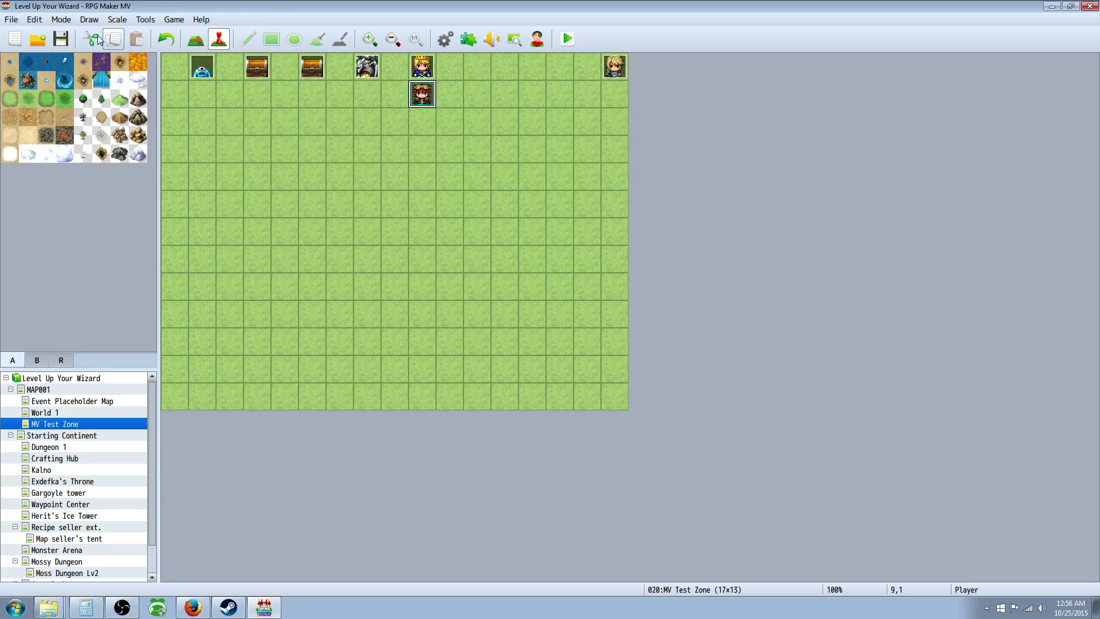
click(567, 40)
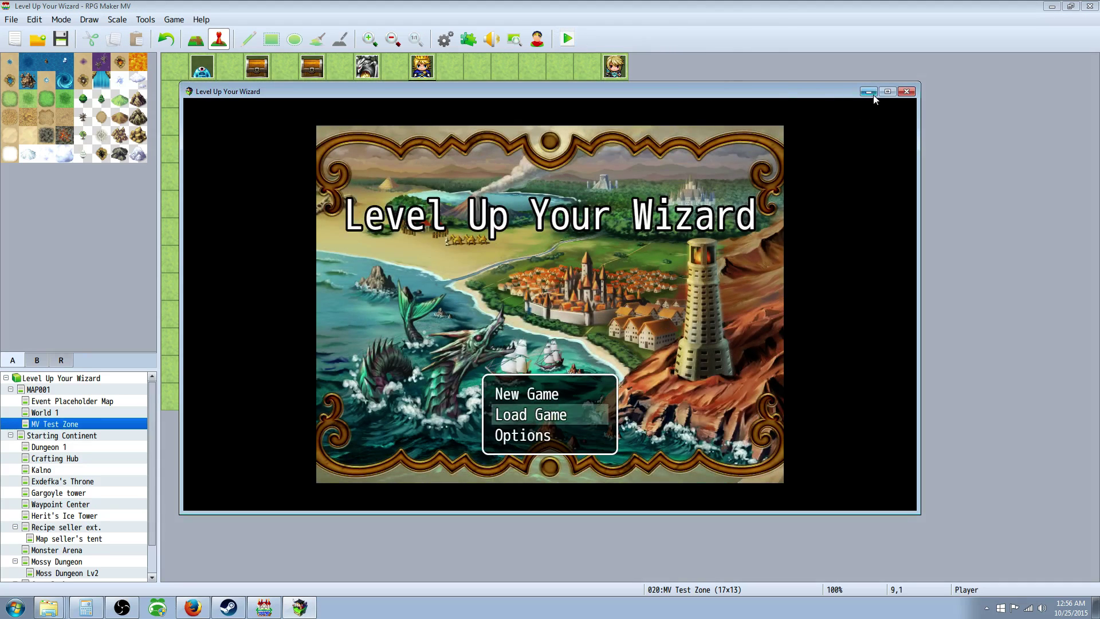
click(888, 91)
click(1090, 6)
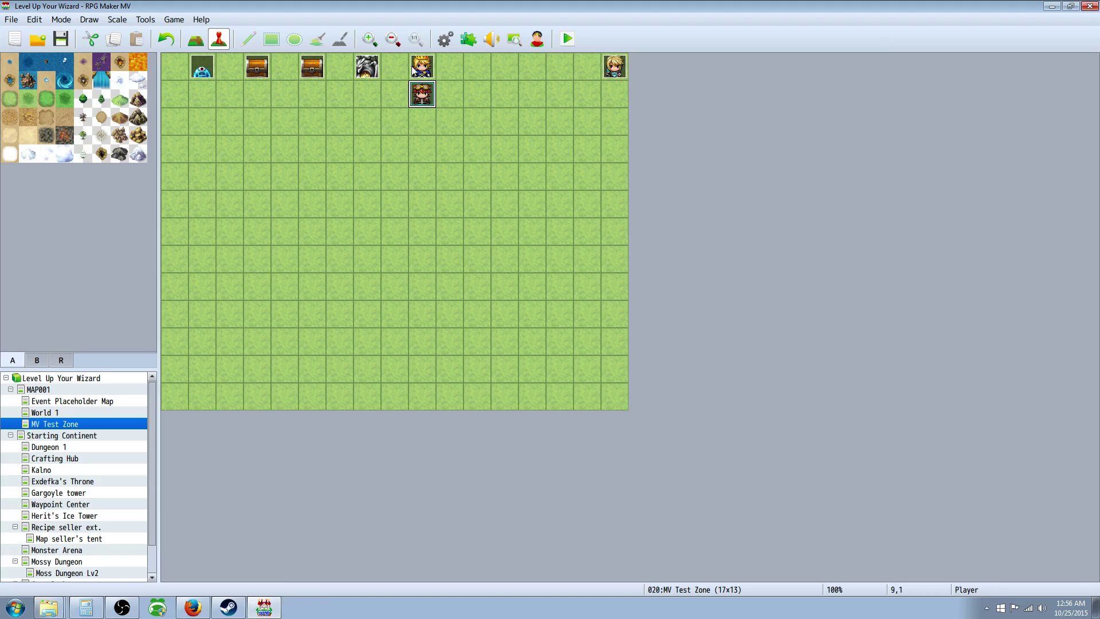
Step: Open NPC event EV006 and bring up options for its Haduken = 1000 command
right_click(429, 69)
click(458, 75)
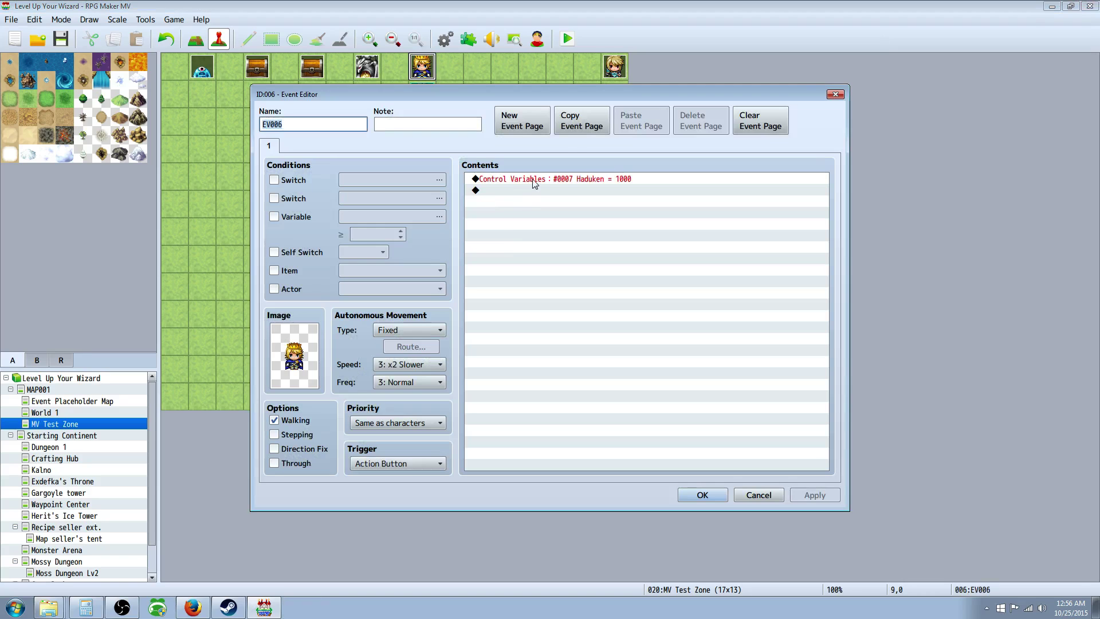
click(533, 181)
right_click(538, 180)
click(498, 193)
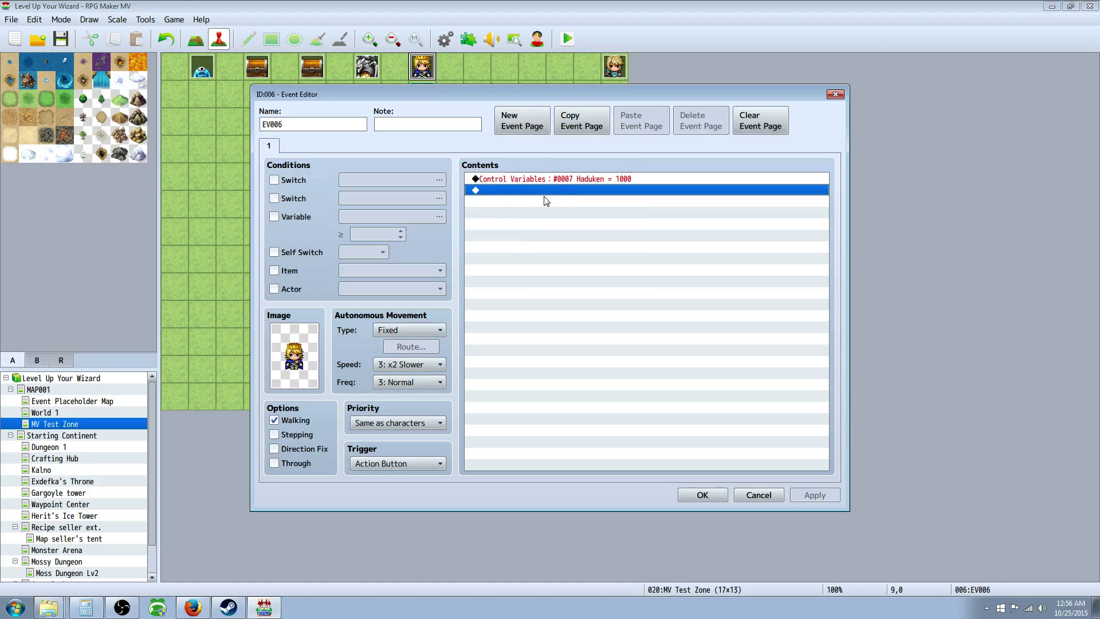
right_click(506, 190)
click(482, 212)
click(510, 180)
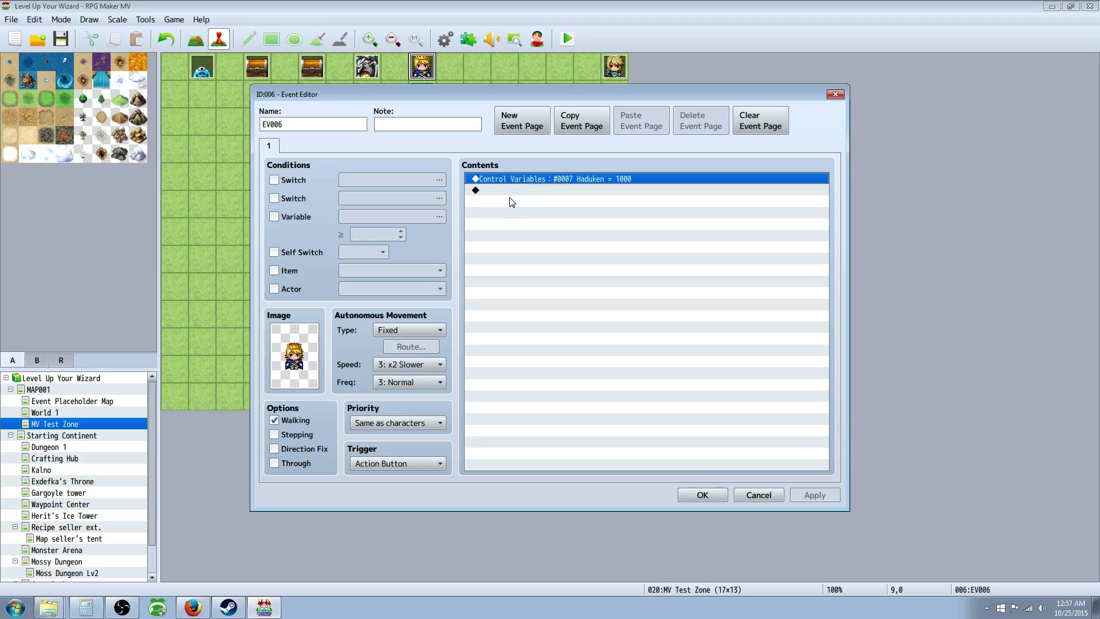
right_click(533, 183)
right_click(520, 199)
Step: Insert a Control Variables command adding constant 1000 to 0007 Haduken
click(543, 207)
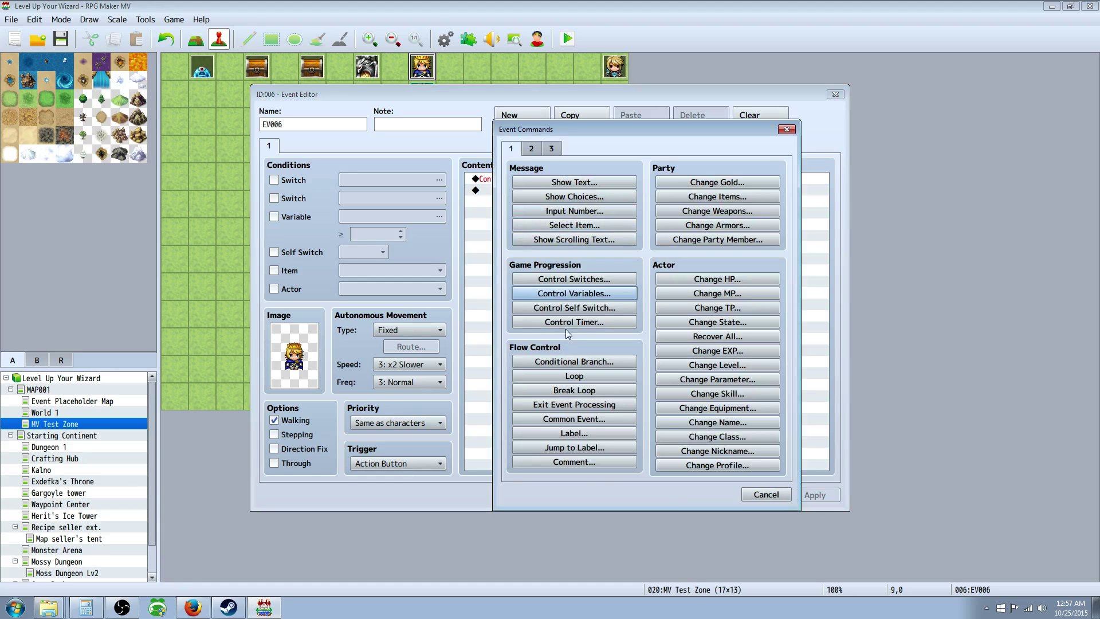
click(569, 294)
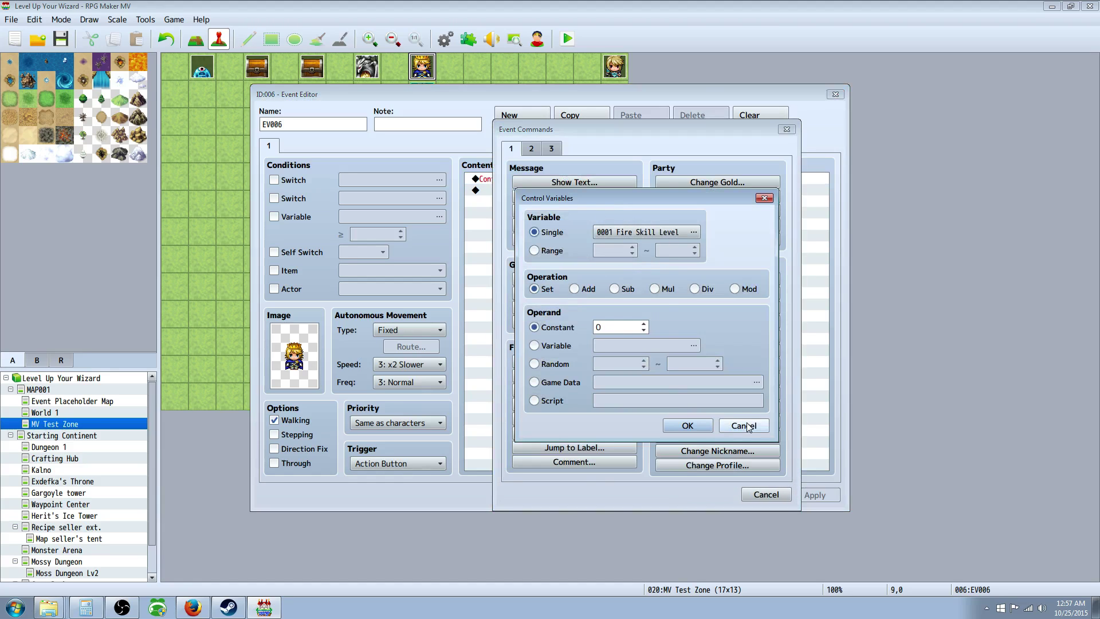
click(693, 232)
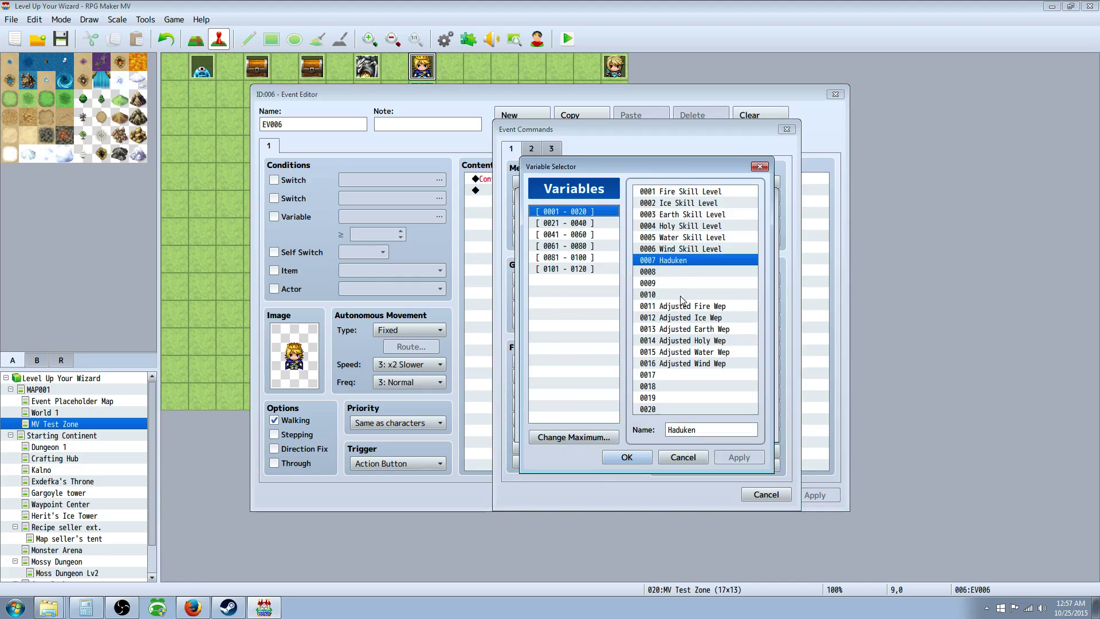
click(627, 457)
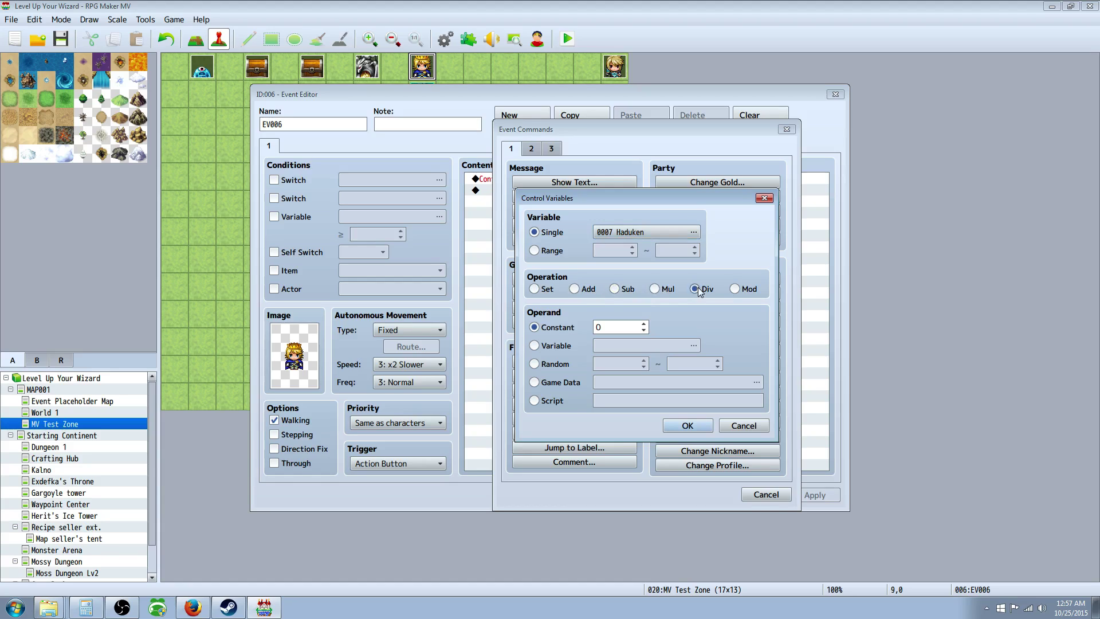
click(697, 288)
click(574, 289)
click(619, 326)
click(696, 425)
Step: Delete the old command that set Haduken to 1000
click(558, 179)
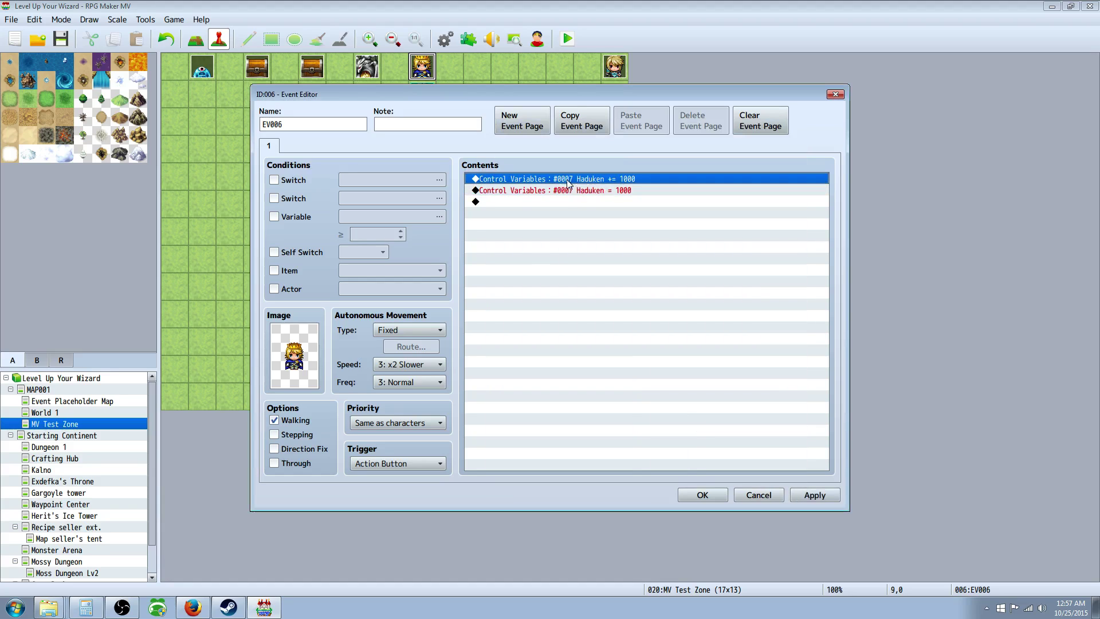
click(613, 191)
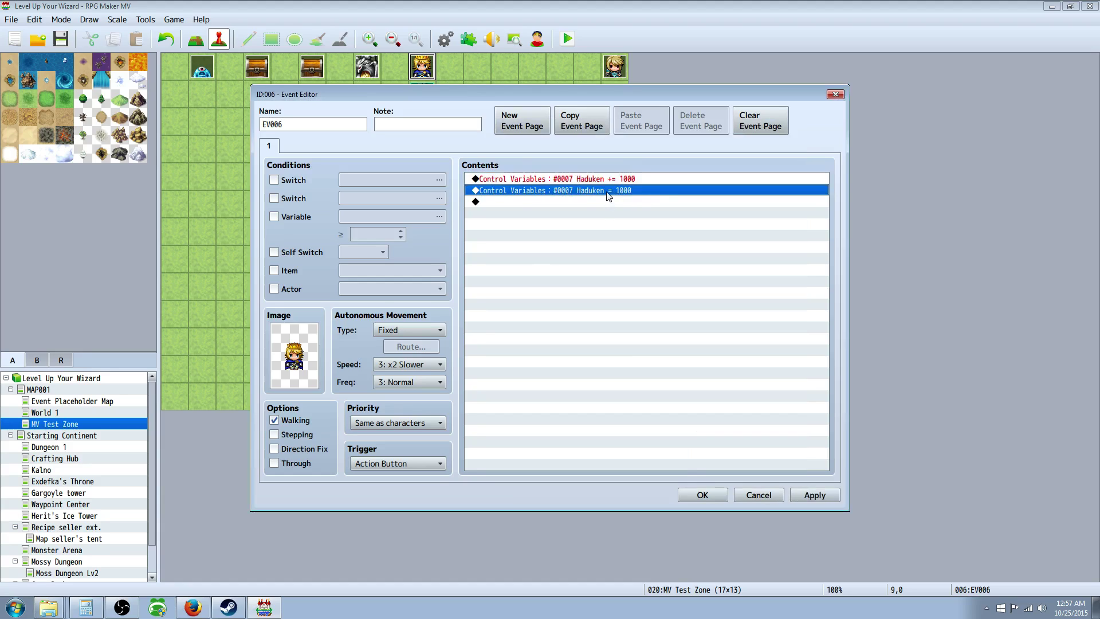
key(Delete)
click(592, 179)
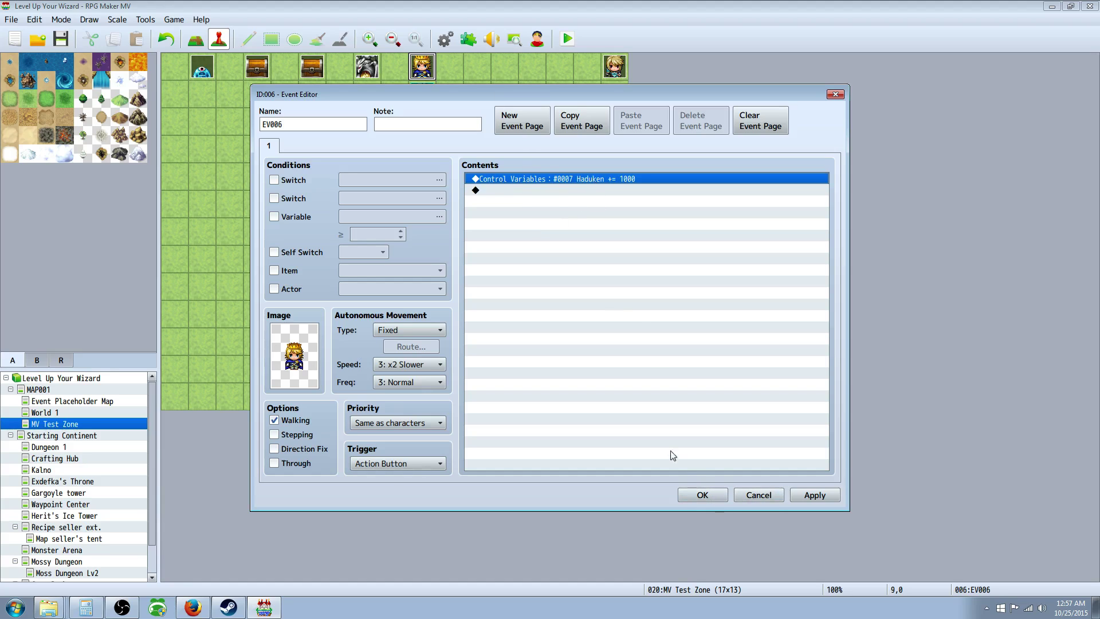
click(704, 495)
click(560, 43)
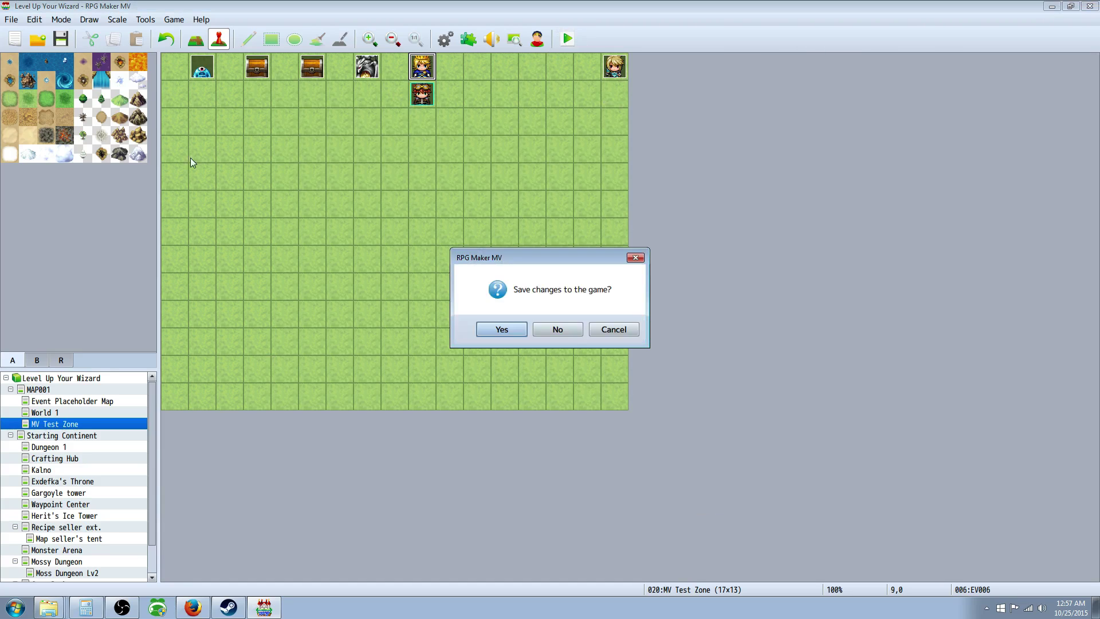
click(499, 330)
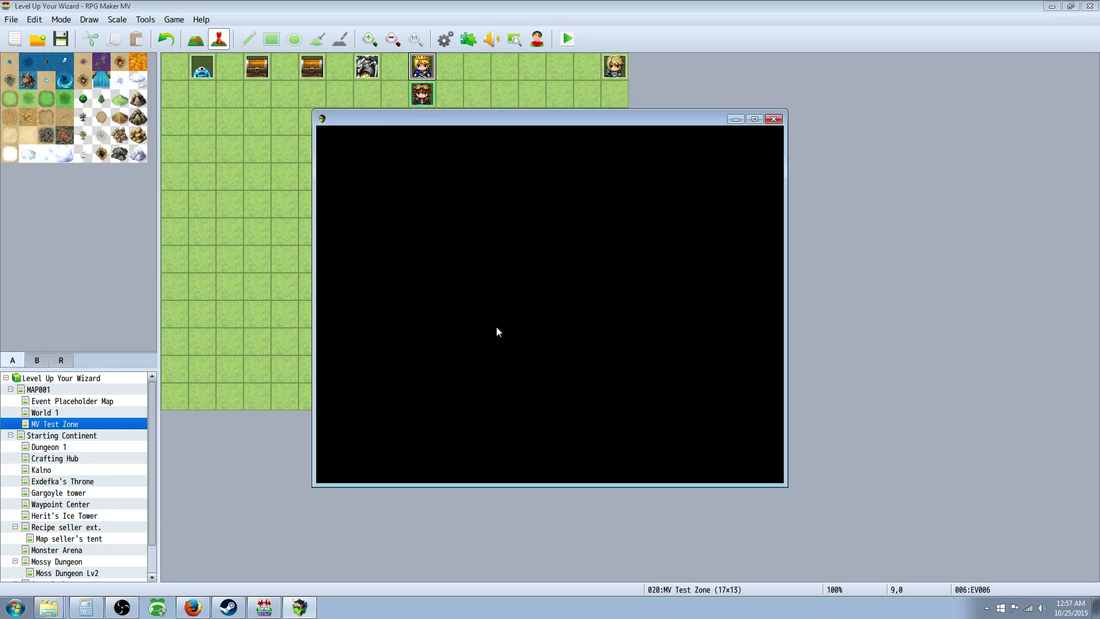
key(Return)
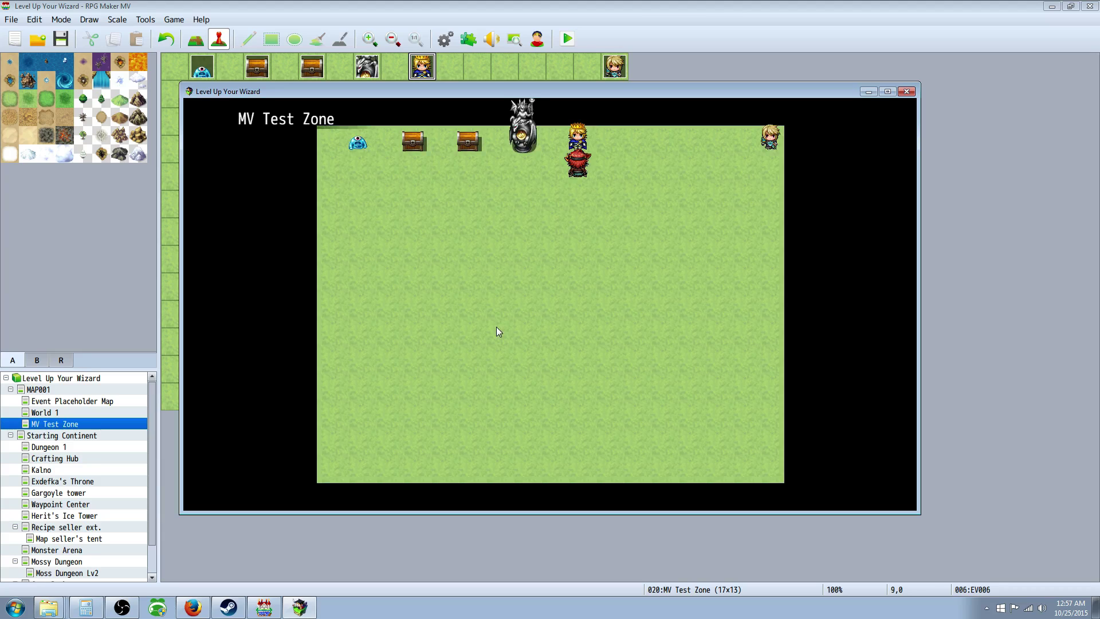
key(Left)
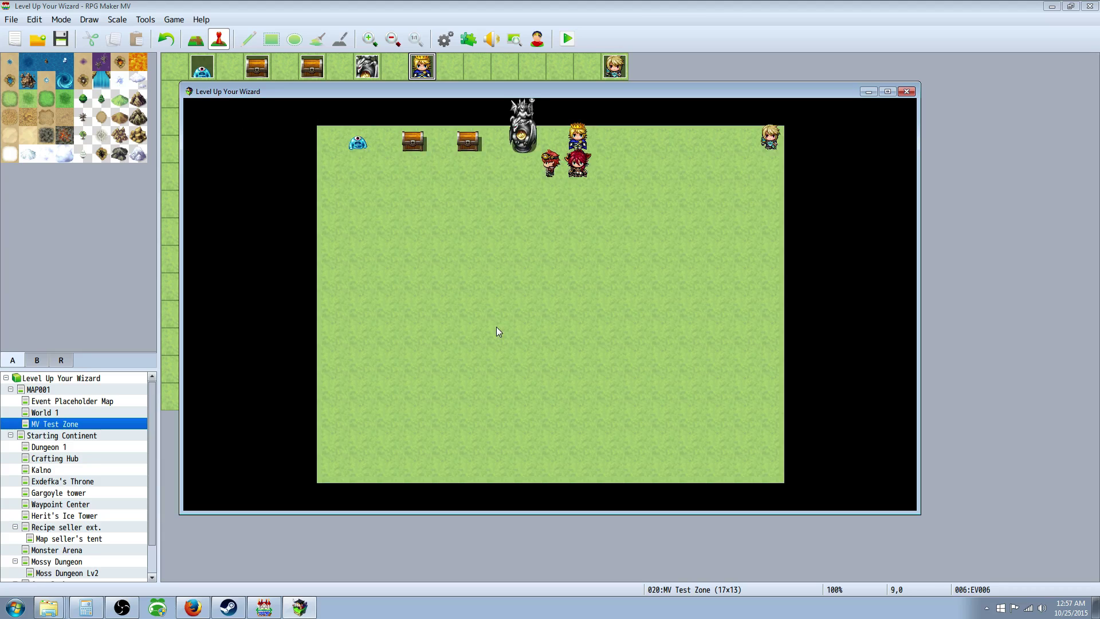
key(Escape)
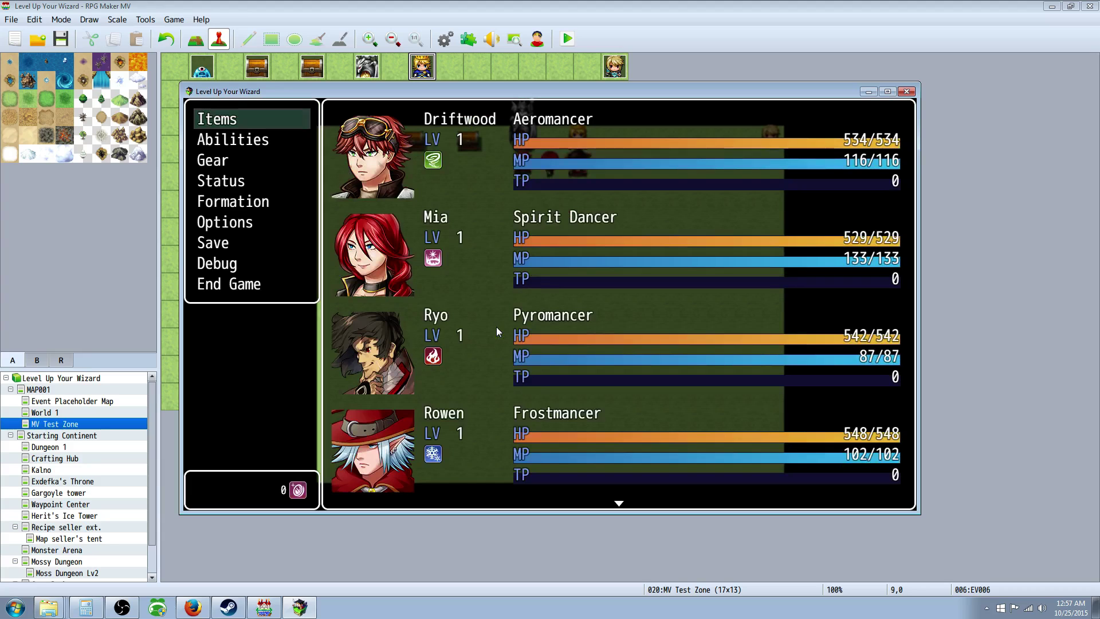
key(Up)
key(Up)
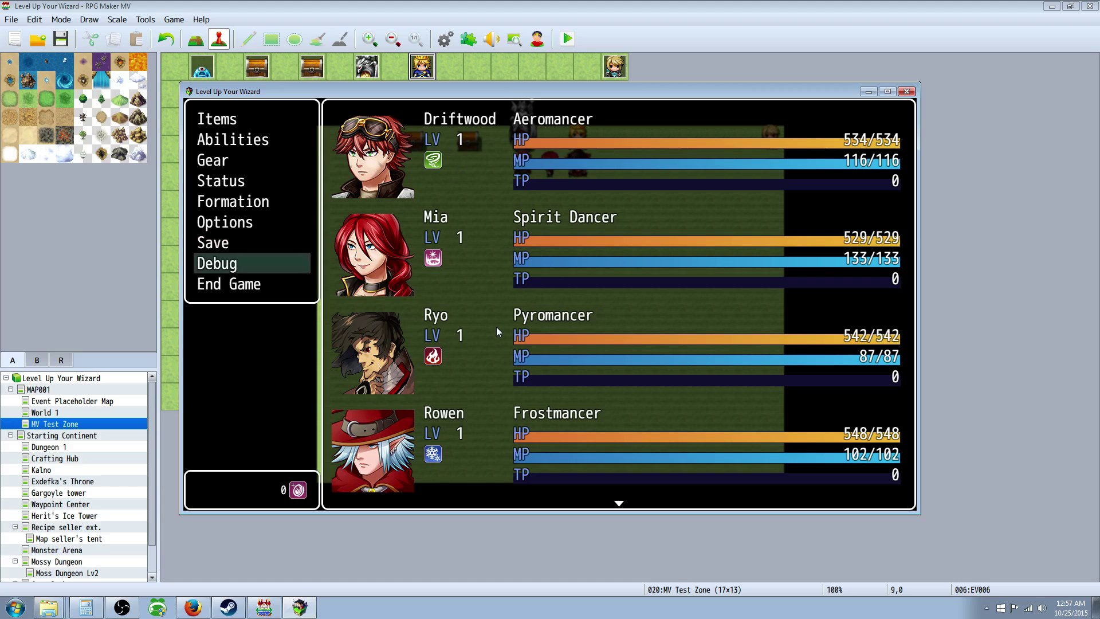
key(Down)
key(Up)
key(Return)
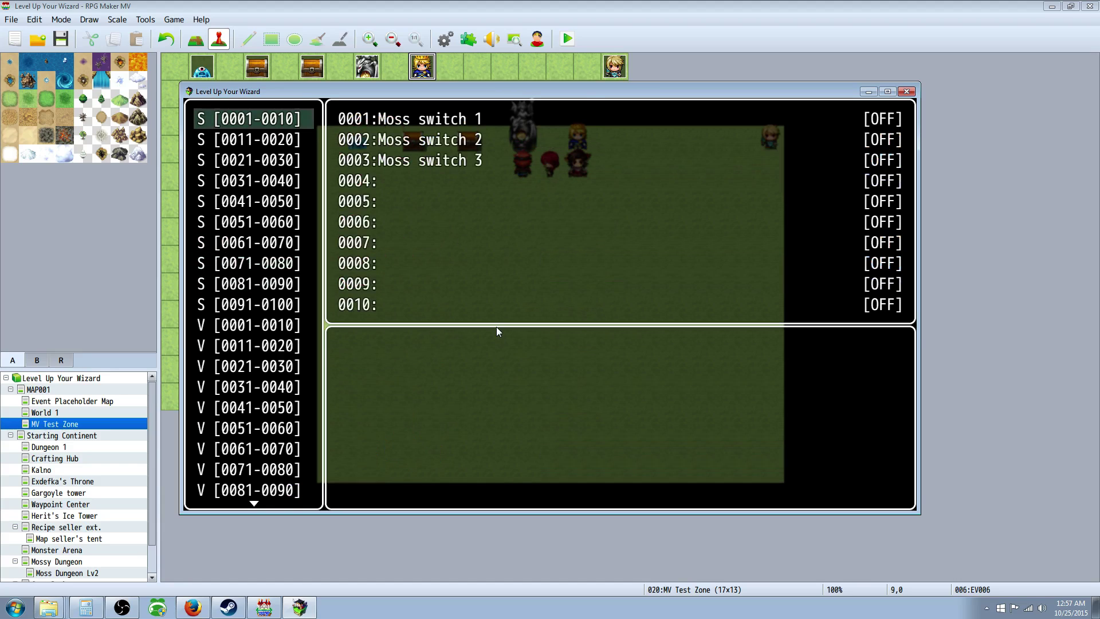
key(Down)
key(Up)
key(Down)
key(Down)
key(Down)
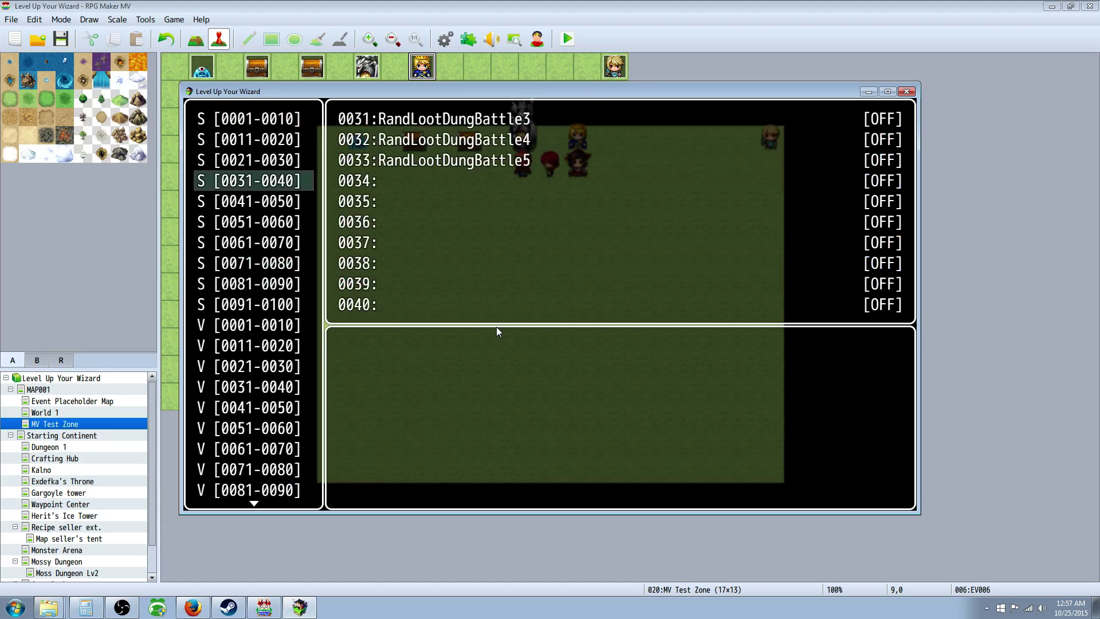
key(Up)
key(Up)
key(Down)
key(Down)
key(Down)
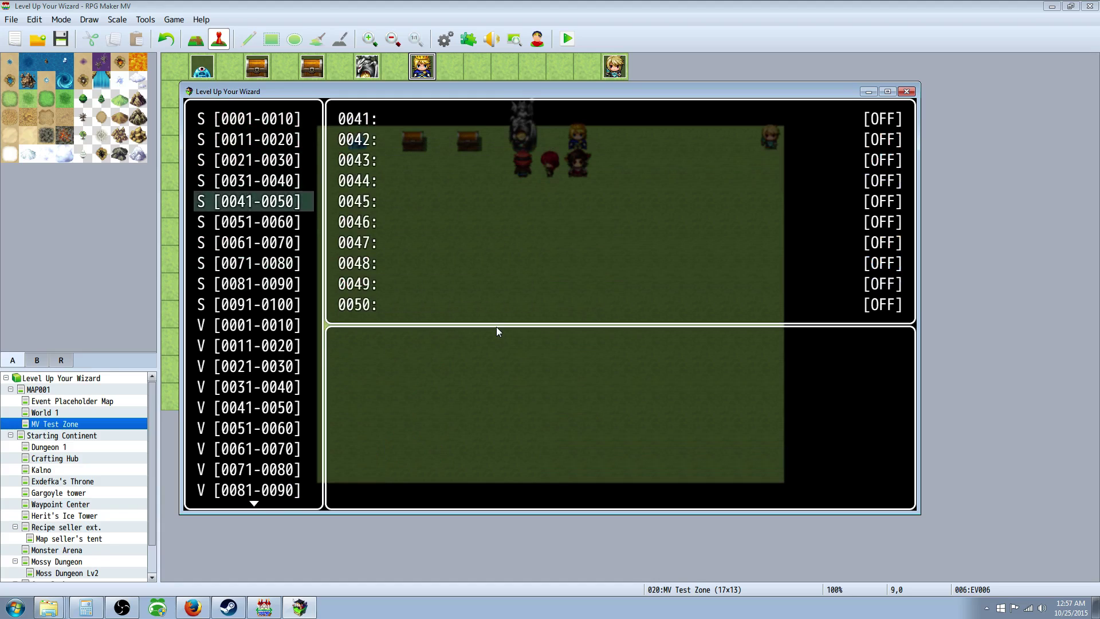
key(Down)
key(Down)
key(Down)
key(Down)
key(Down)
key(Down)
key(Up)
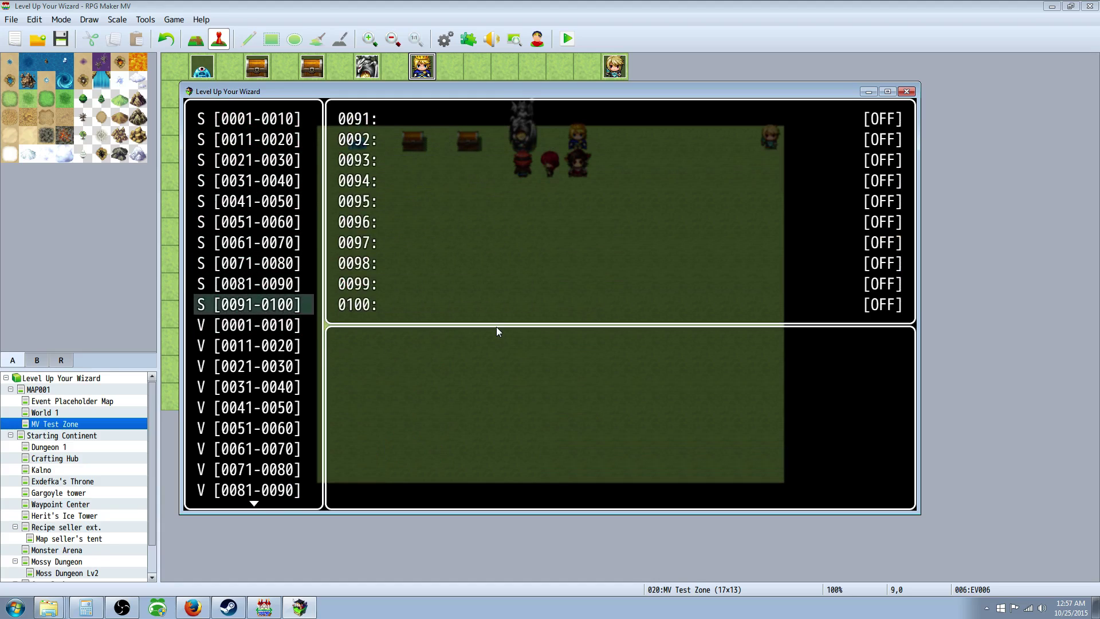
key(Down)
key(Down)
key(Up)
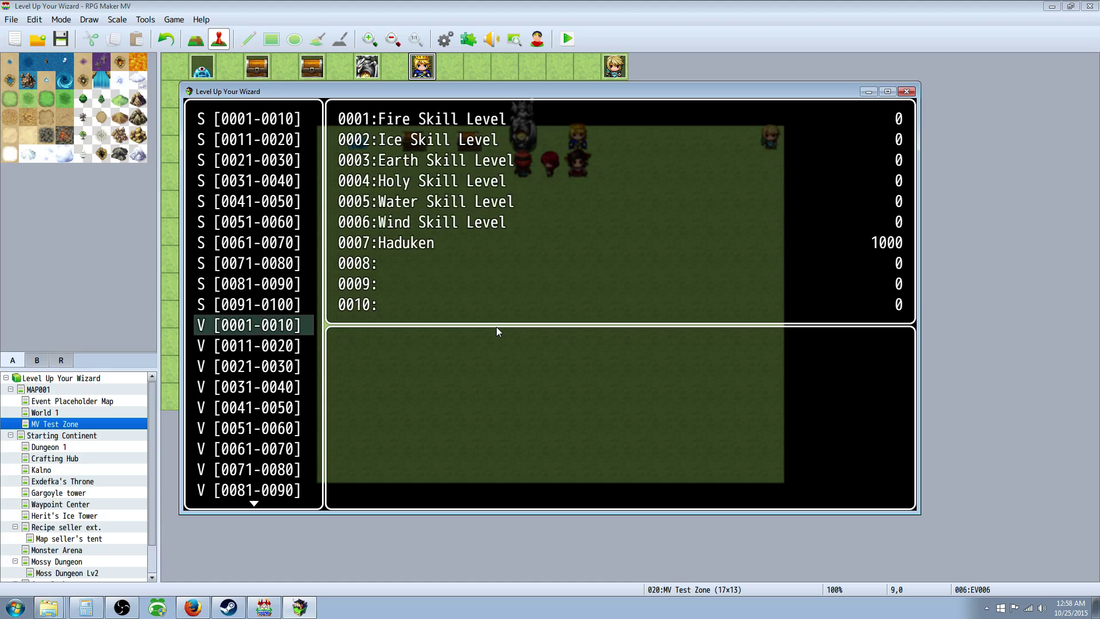
key(Escape)
key(Escape)
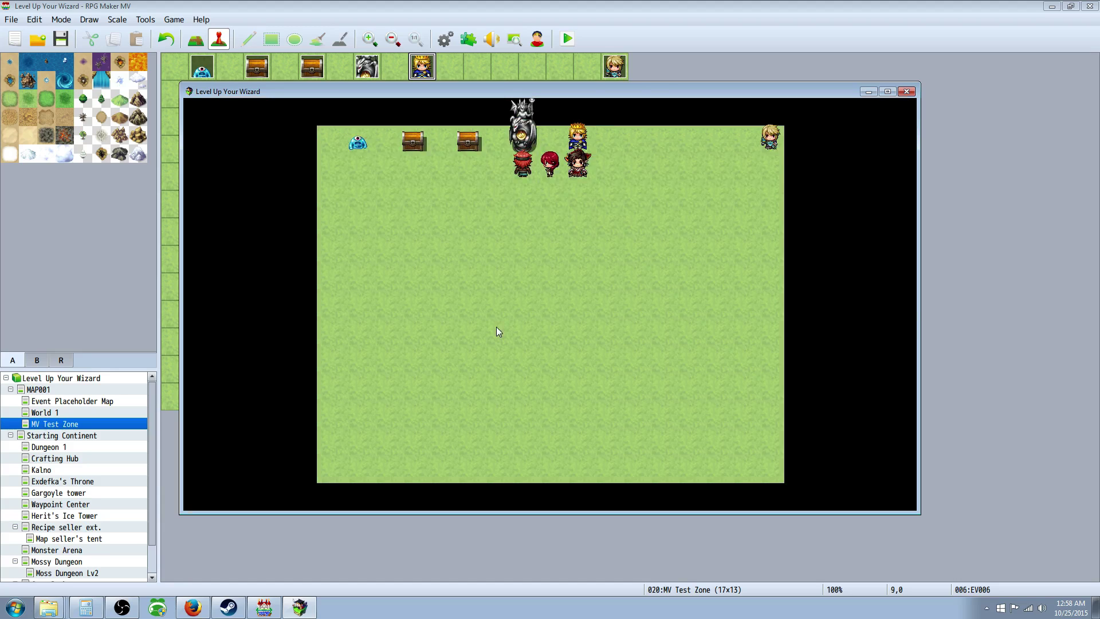
Step: Cast Haduken on Slime B while the other party members guard, then close the playtest
key(F5)
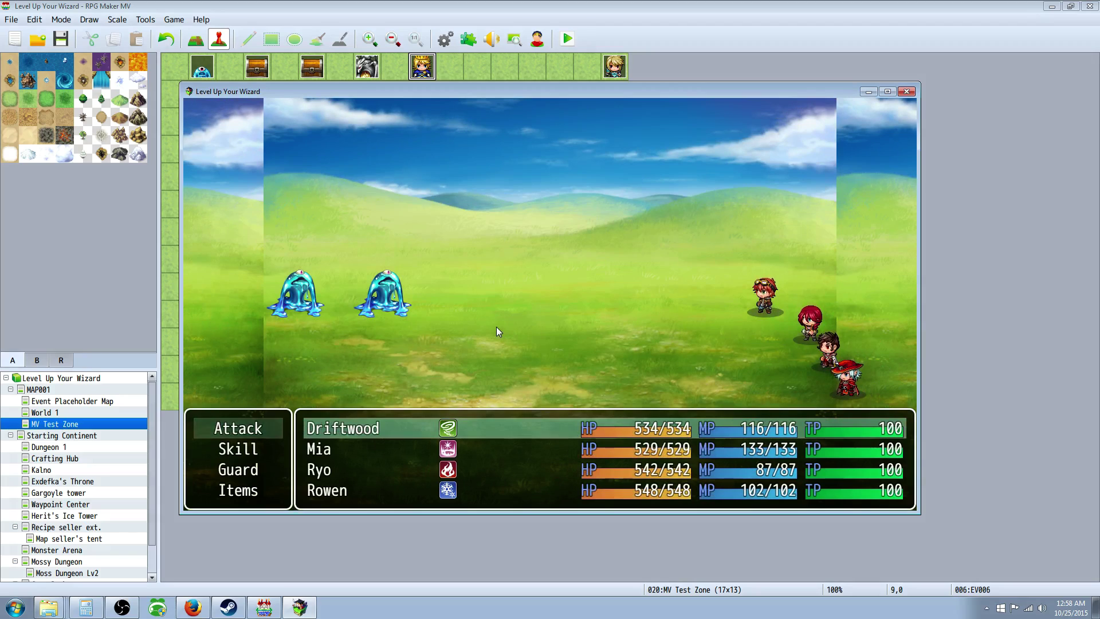
key(Down)
key(Return)
key(Right)
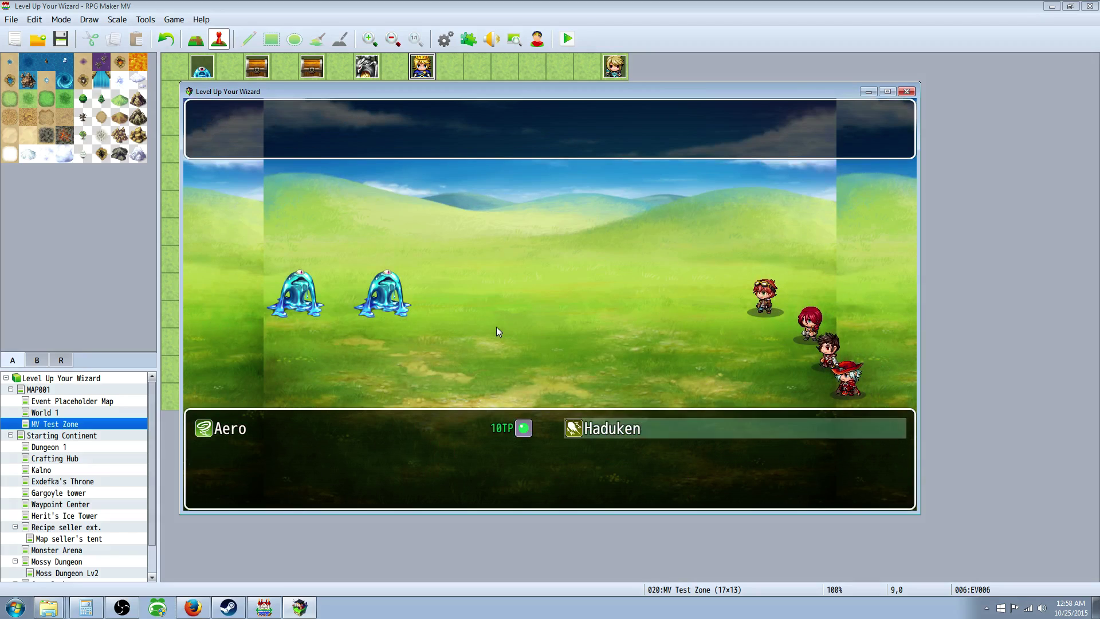
key(Return)
key(Return)
key(Down)
key(Down)
key(Down)
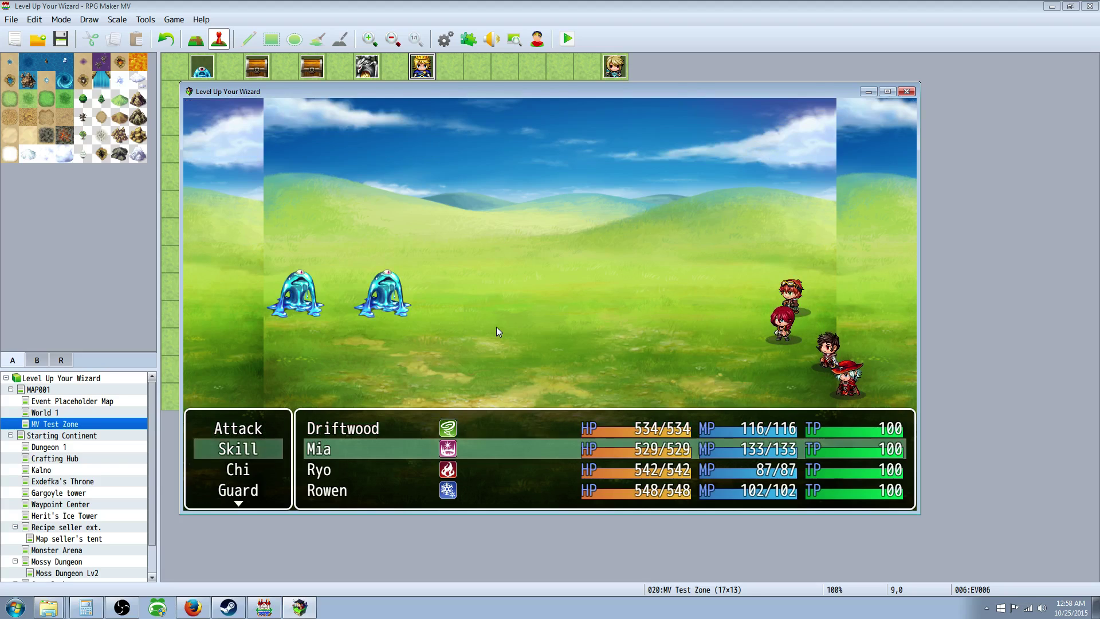
key(Return)
key(Down)
key(Down)
key(Return)
key(Down)
key(Down)
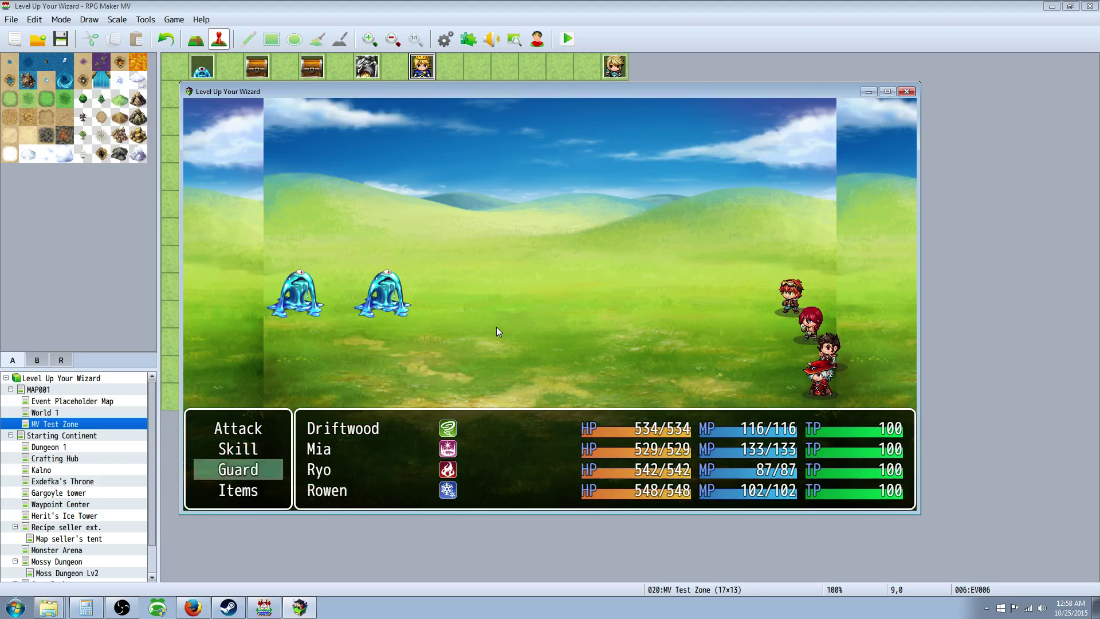
key(Return)
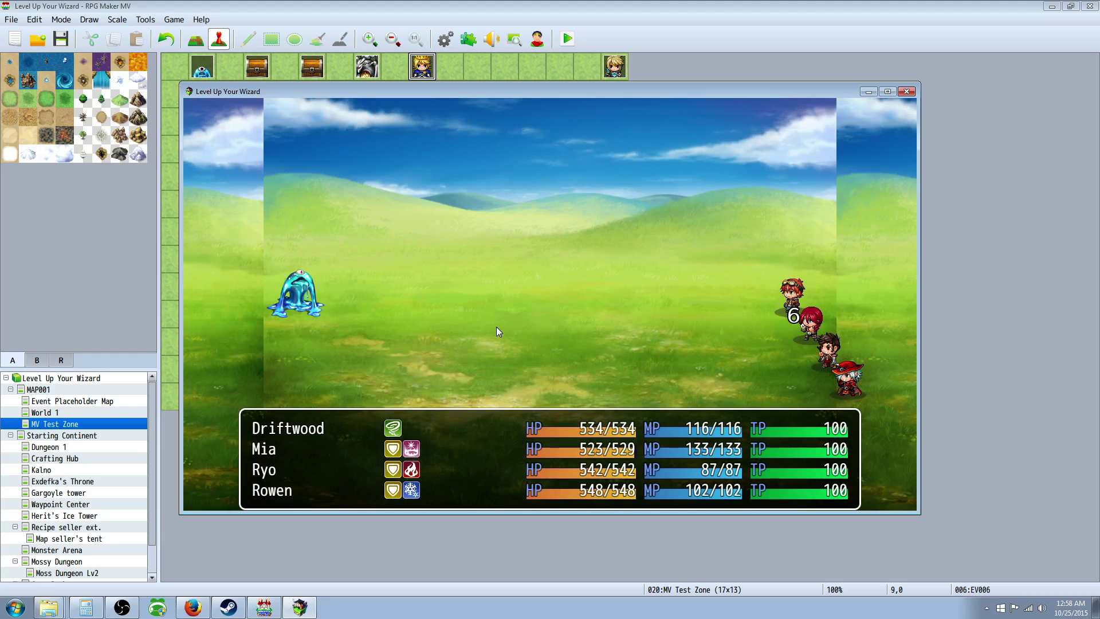
click(906, 92)
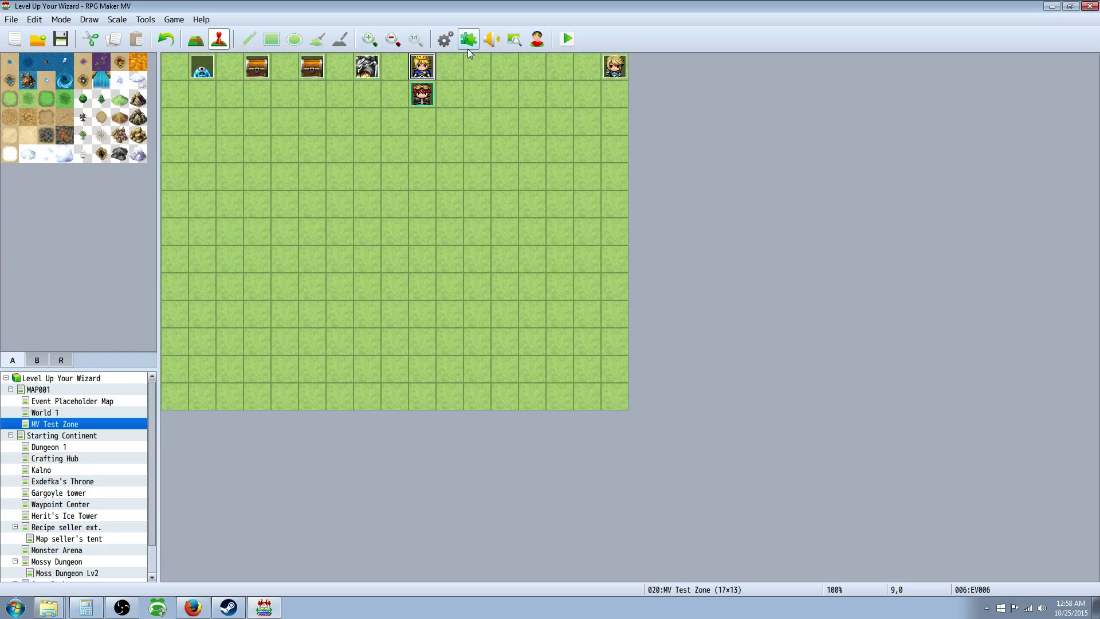
Step: Change Haduken's damage formula to v[7] - b.def + b.mdf * 2
click(439, 43)
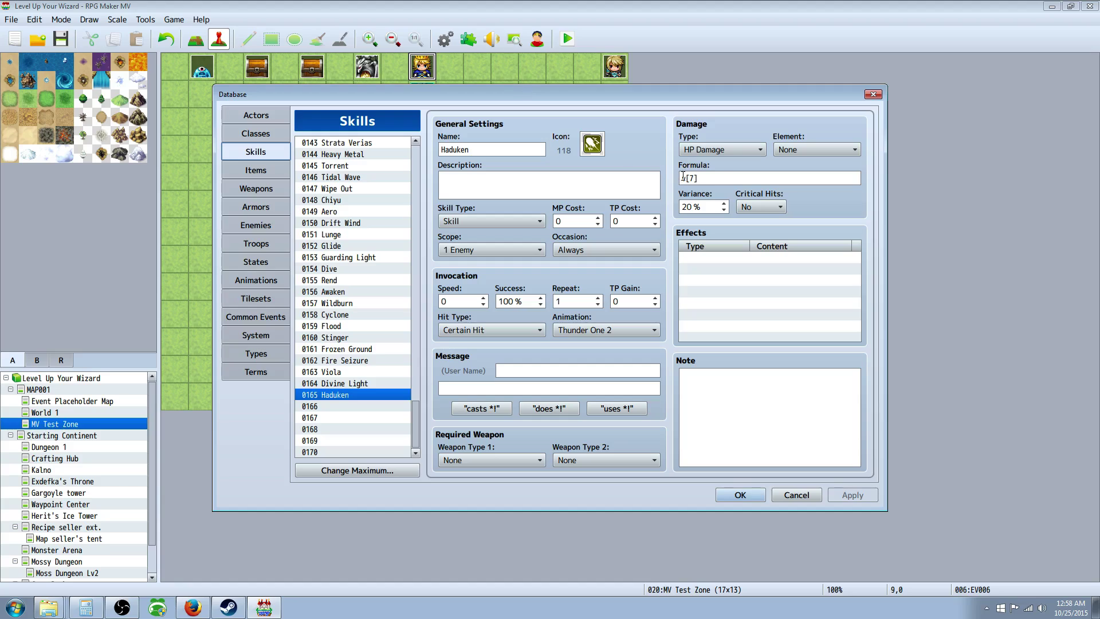
click(683, 177)
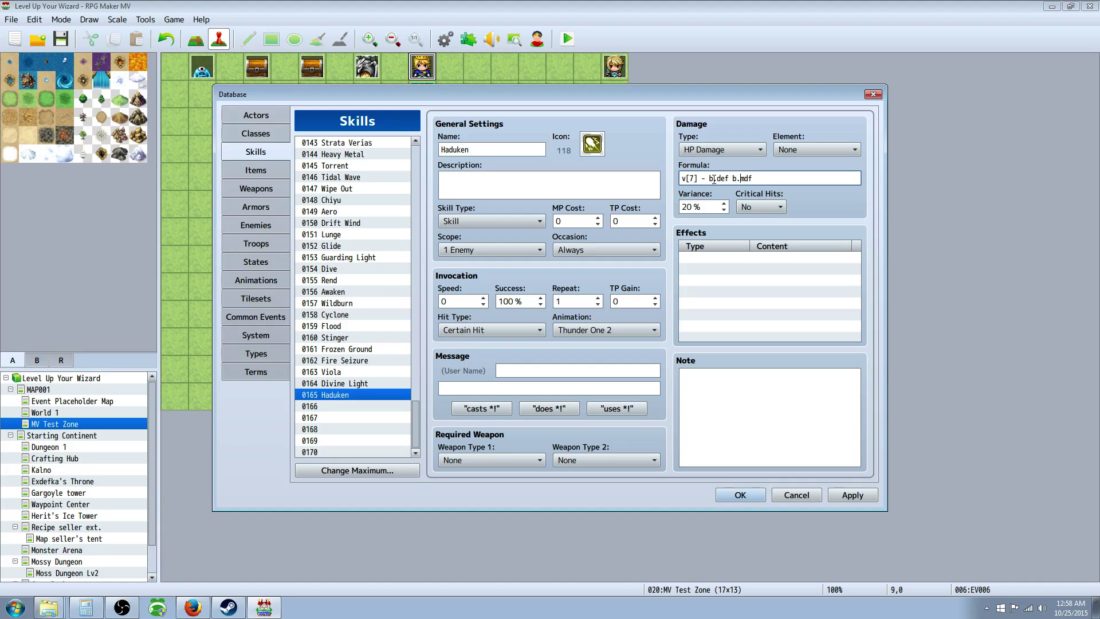
text(+)
click(786, 174)
drag(788, 178, 657, 178)
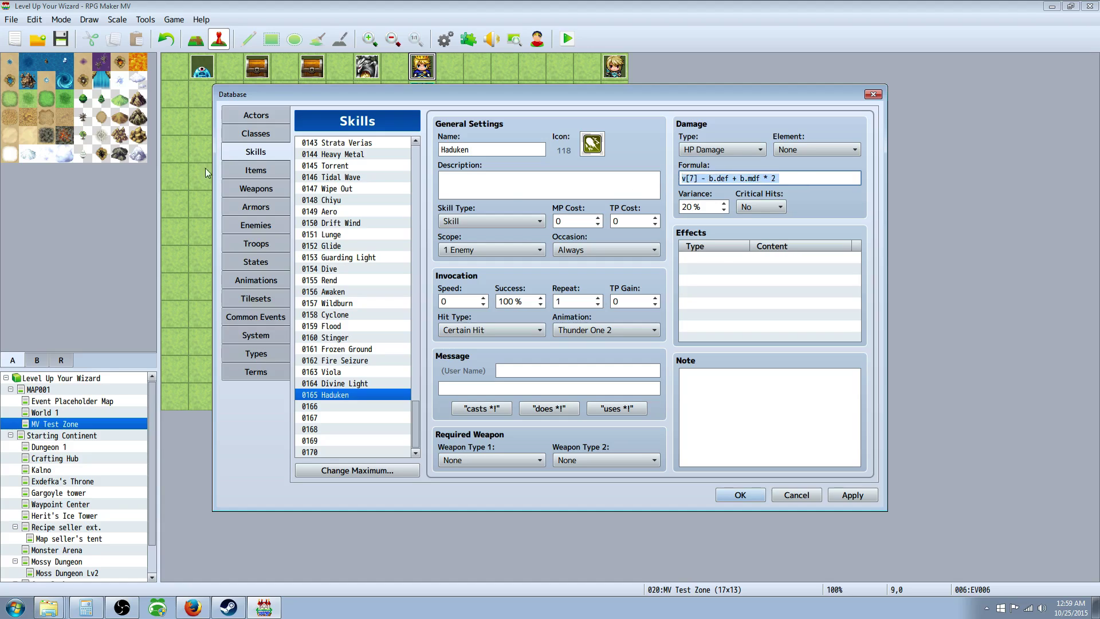
click(258, 171)
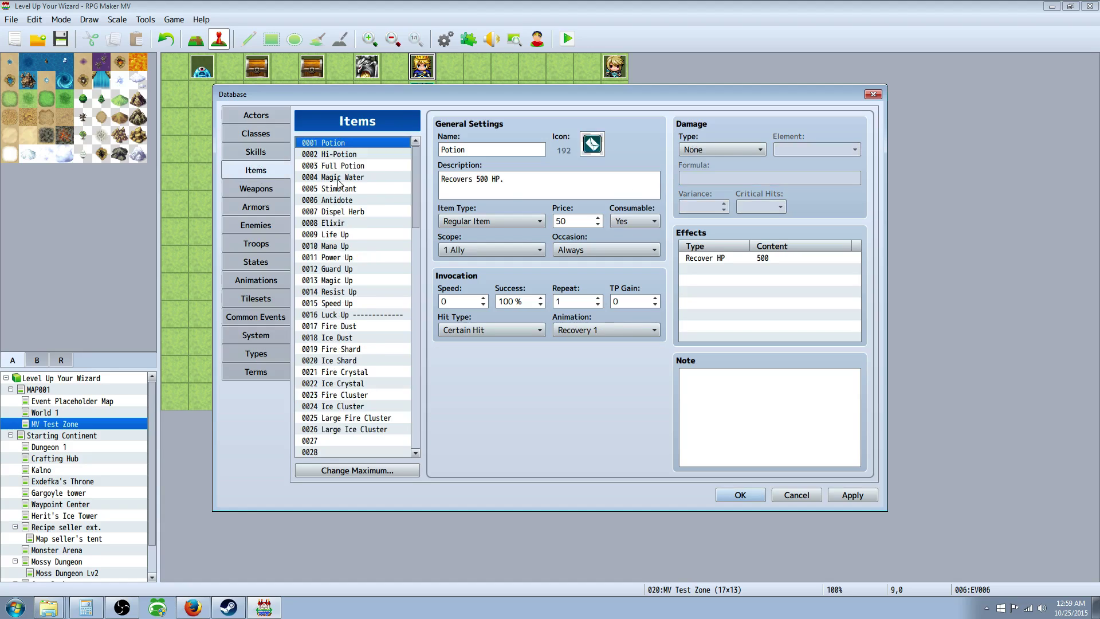
Step: Name item 0027 skillupitem and give it icon 73
click(365, 441)
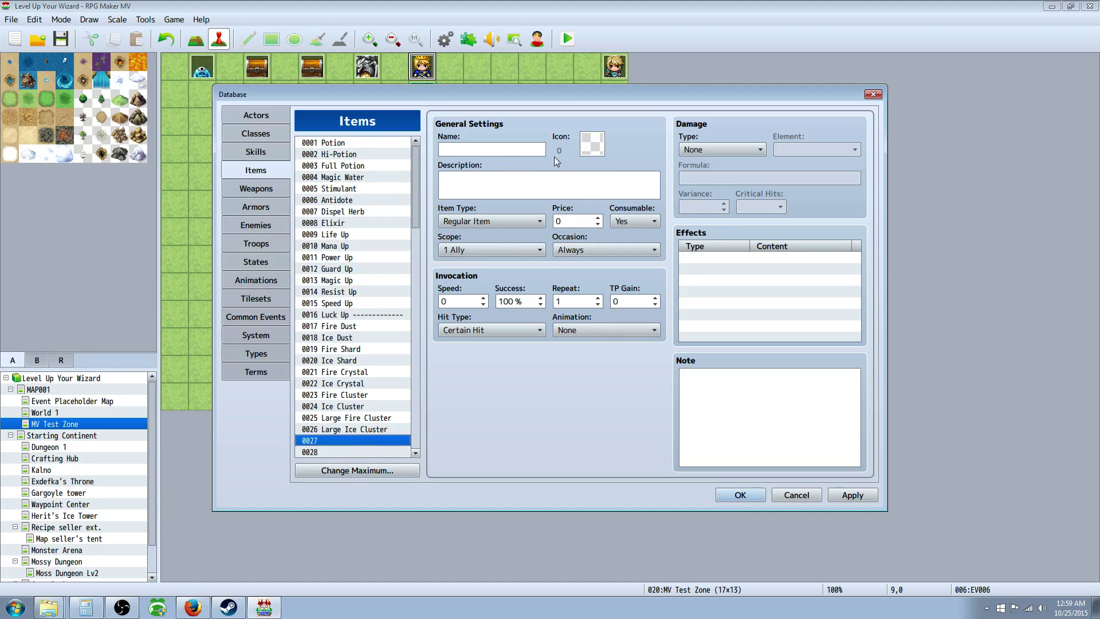
click(465, 149)
click(454, 151)
text(sk)
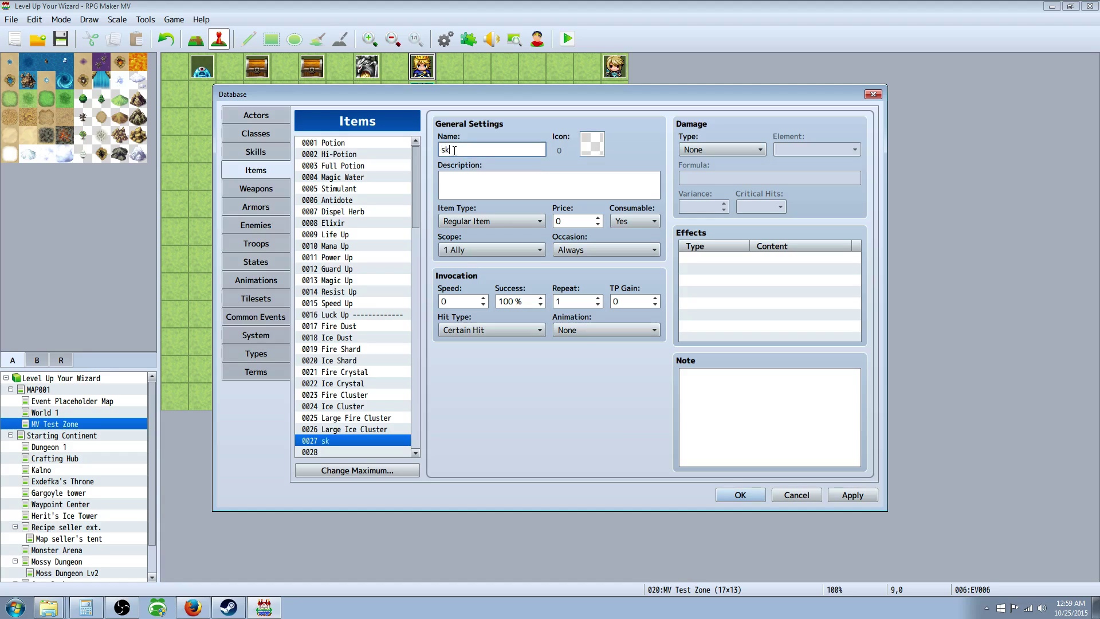
text(illupitem)
double_click(598, 150)
click(572, 263)
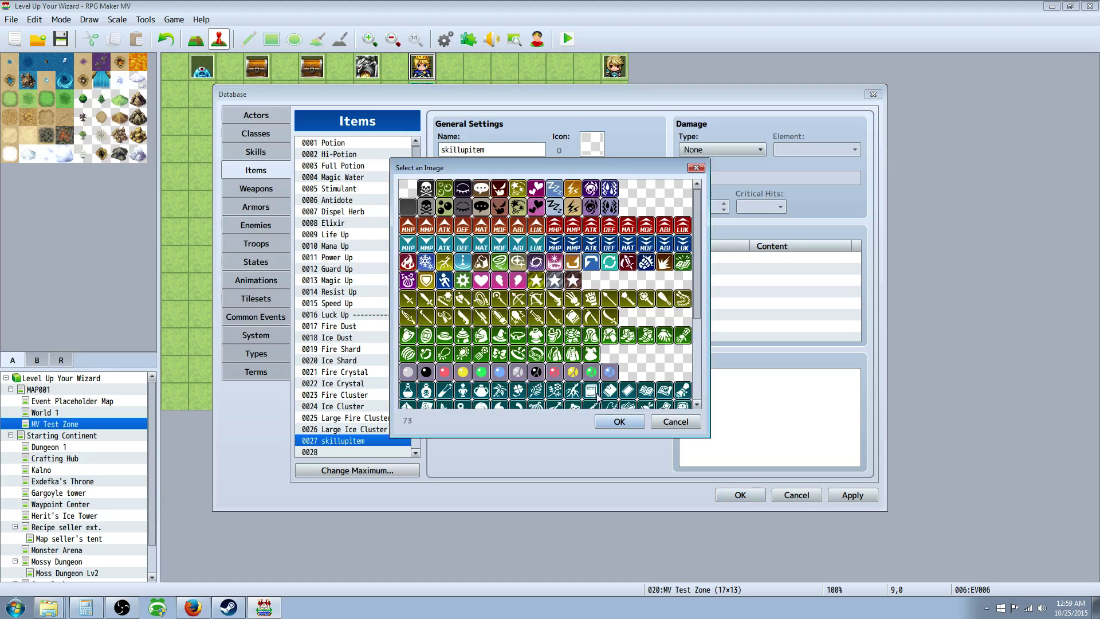
click(620, 422)
Step: Set skillupitem's scope to All Allies and apply the item settings
click(494, 179)
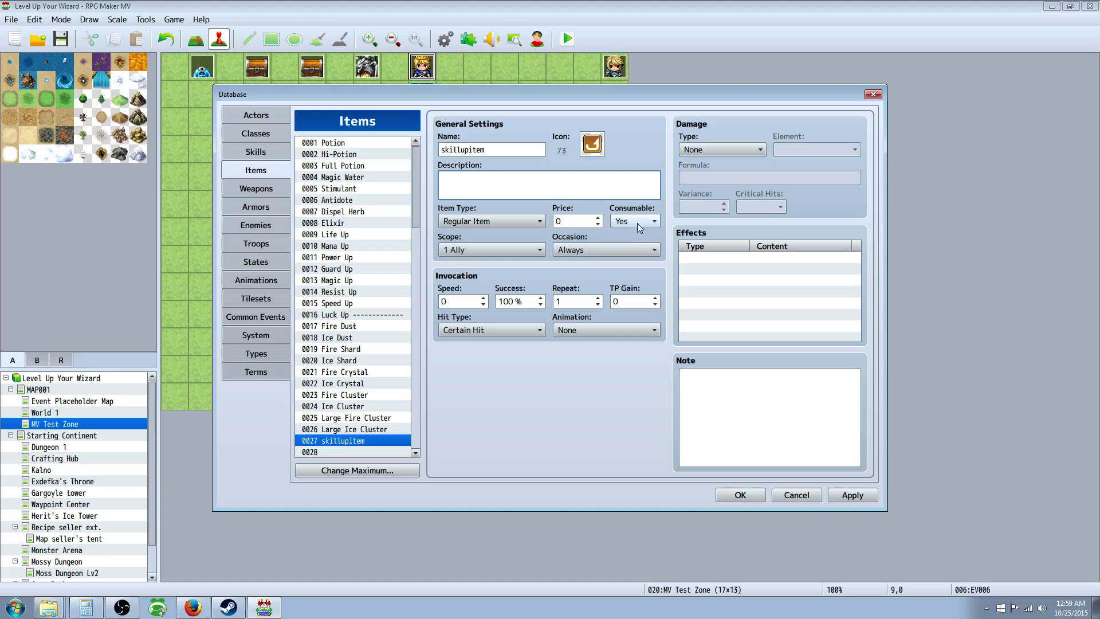
click(494, 250)
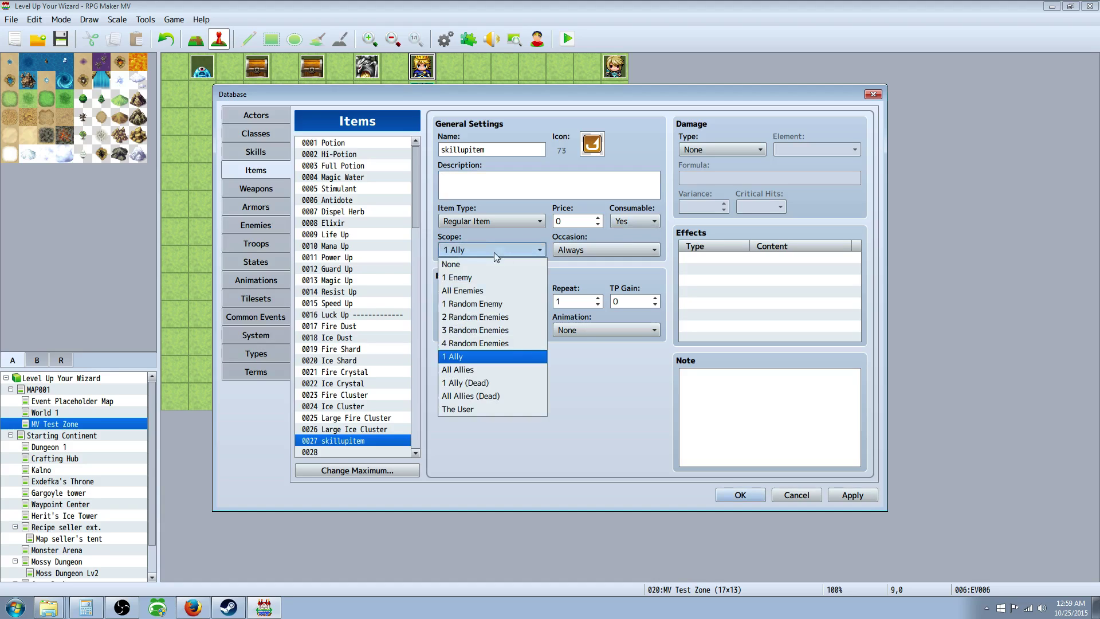
click(469, 370)
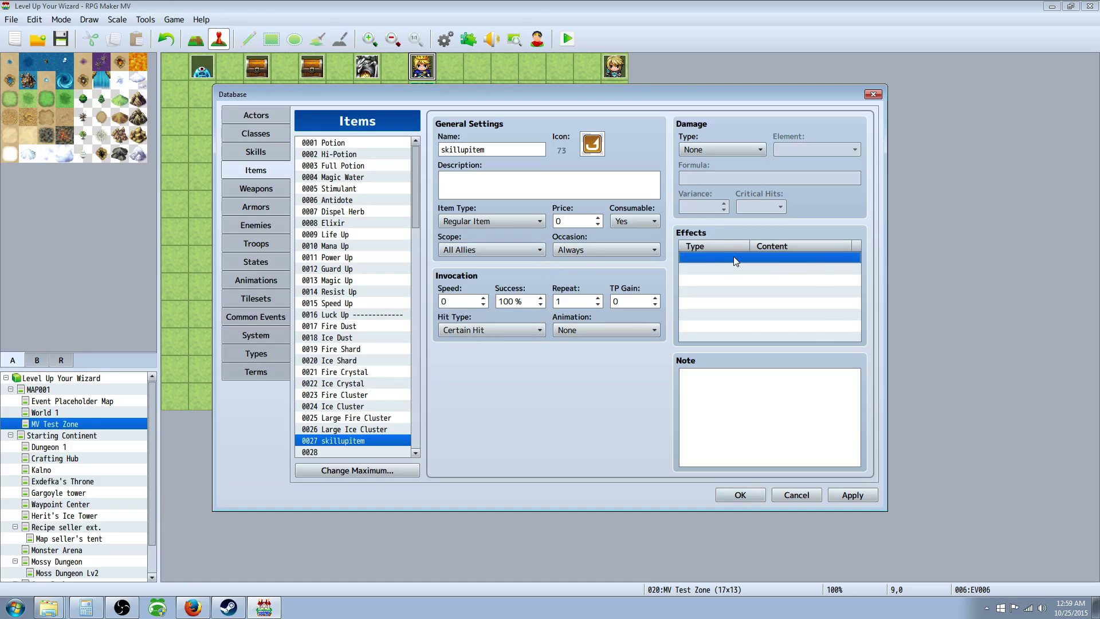
right_click(712, 258)
click(700, 269)
click(853, 495)
click(256, 317)
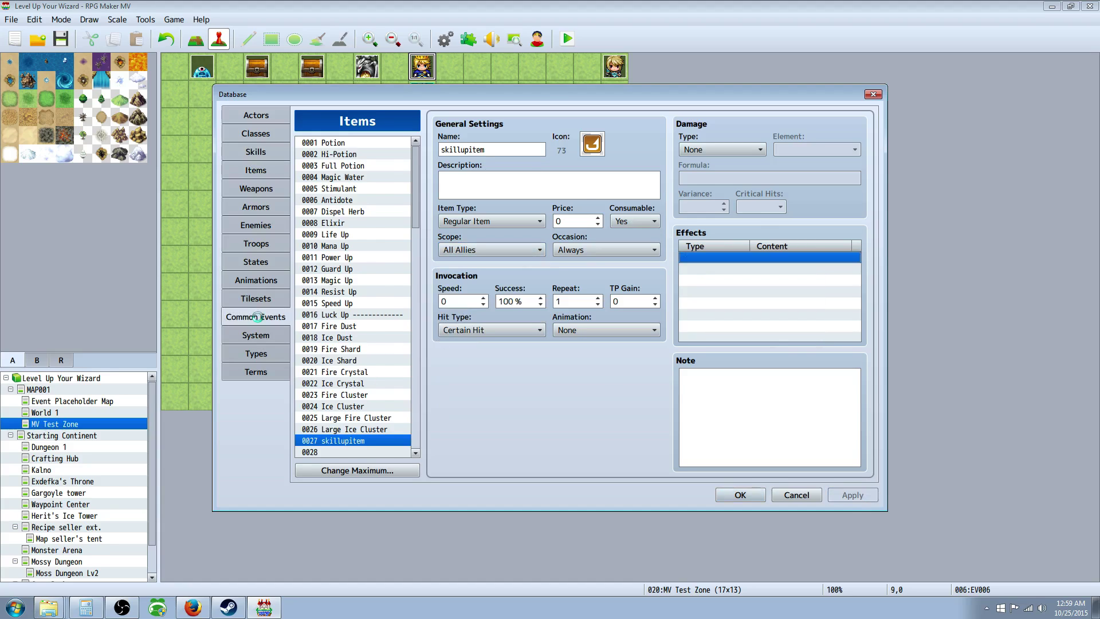
Step: Raise the maximum number of common events to 41
click(417, 341)
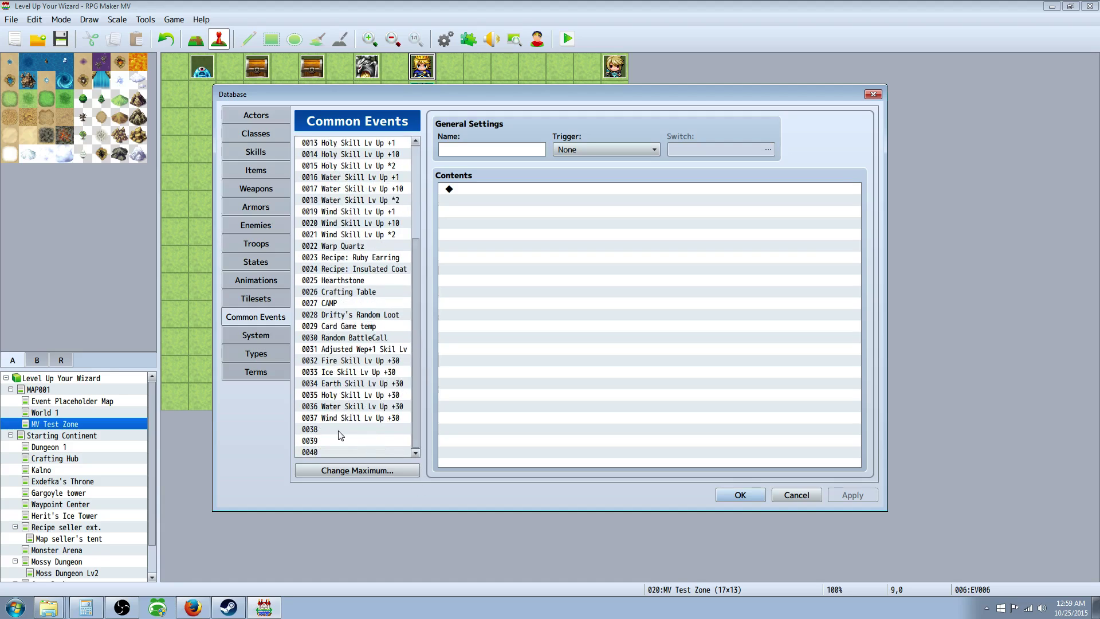
click(345, 471)
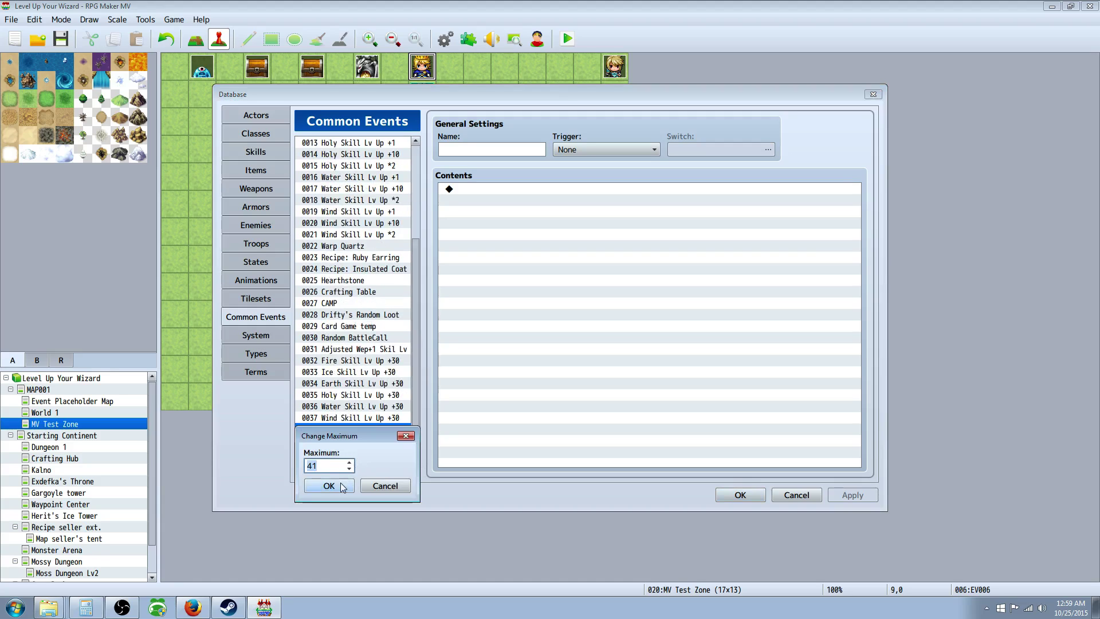
click(341, 482)
Step: Give common event 0038 a command adding constant 25 to variable 0007 Haduken
right_click(473, 188)
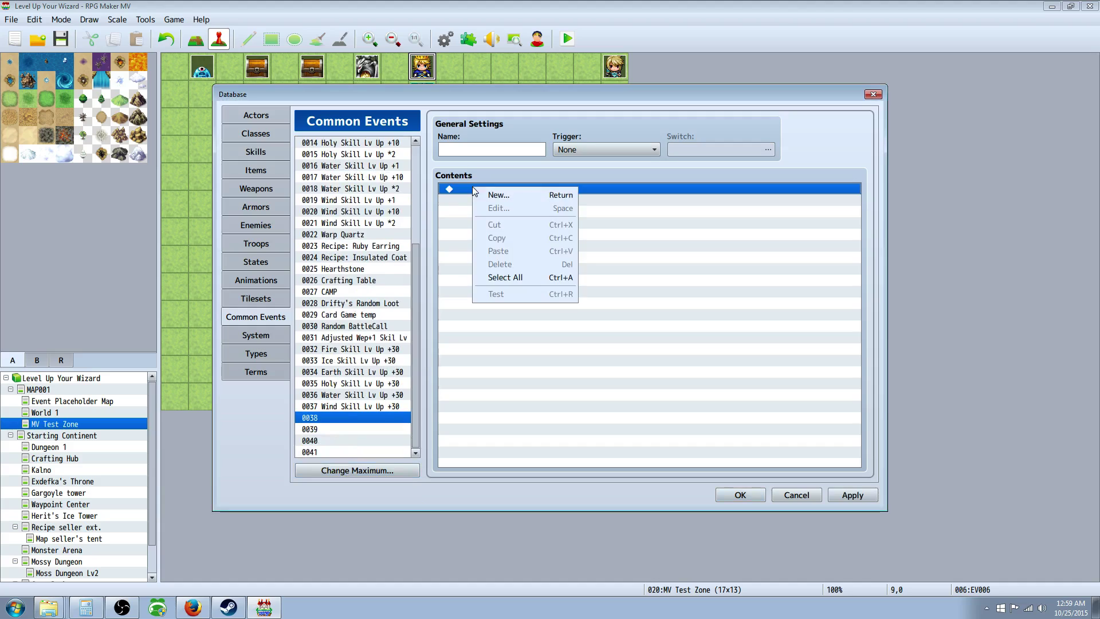
click(498, 195)
click(586, 295)
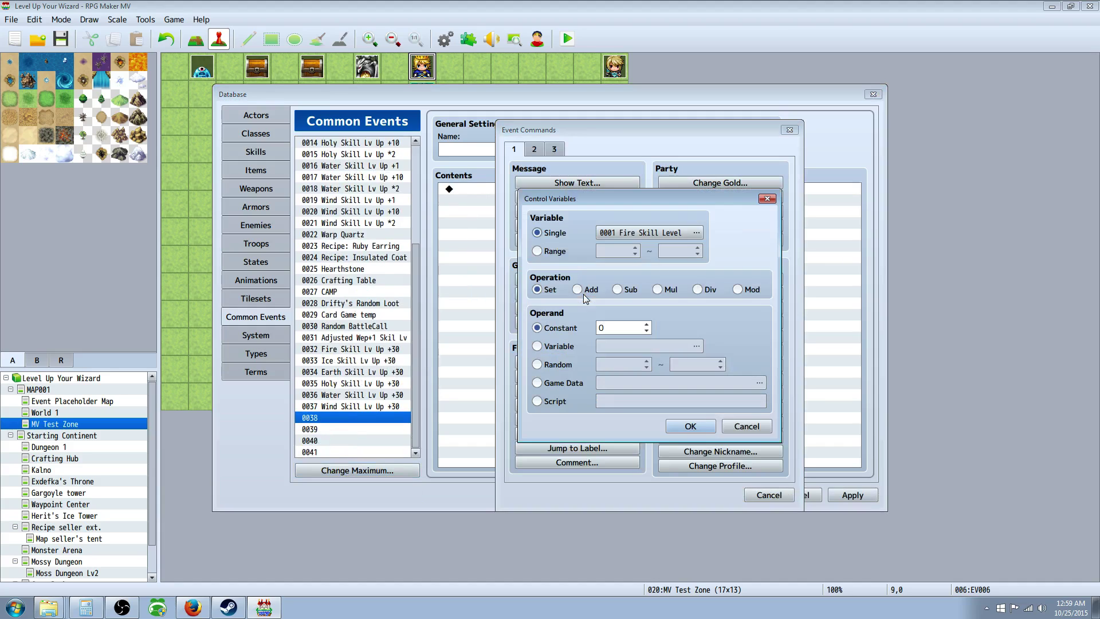
click(691, 236)
click(676, 261)
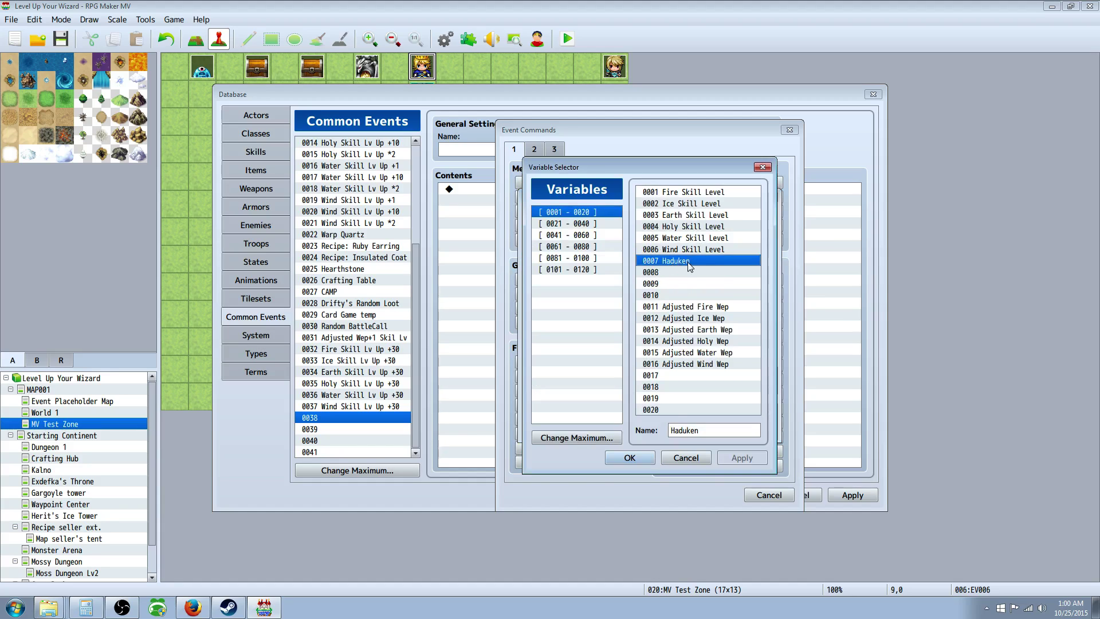
click(630, 458)
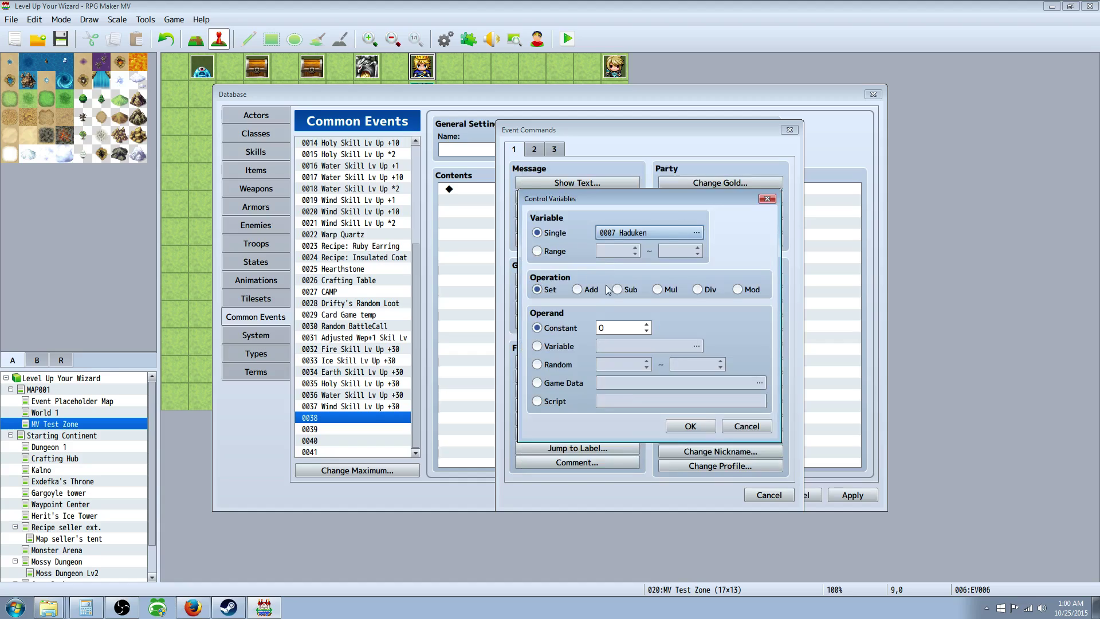
click(590, 291)
click(624, 326)
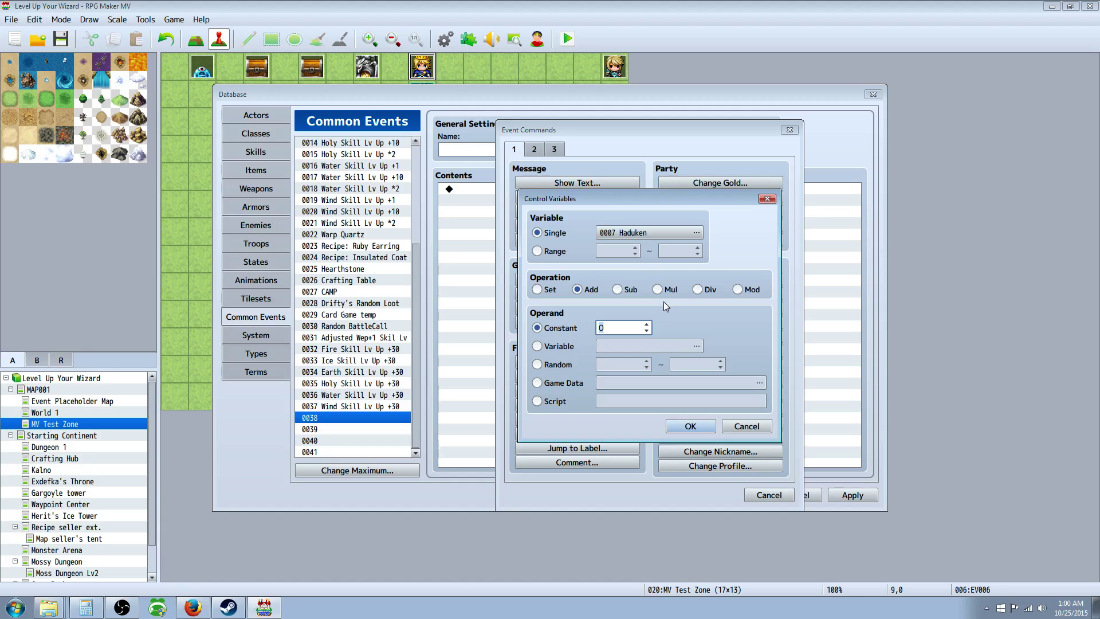
text(5)
key(BackSpace)
text(25)
click(690, 425)
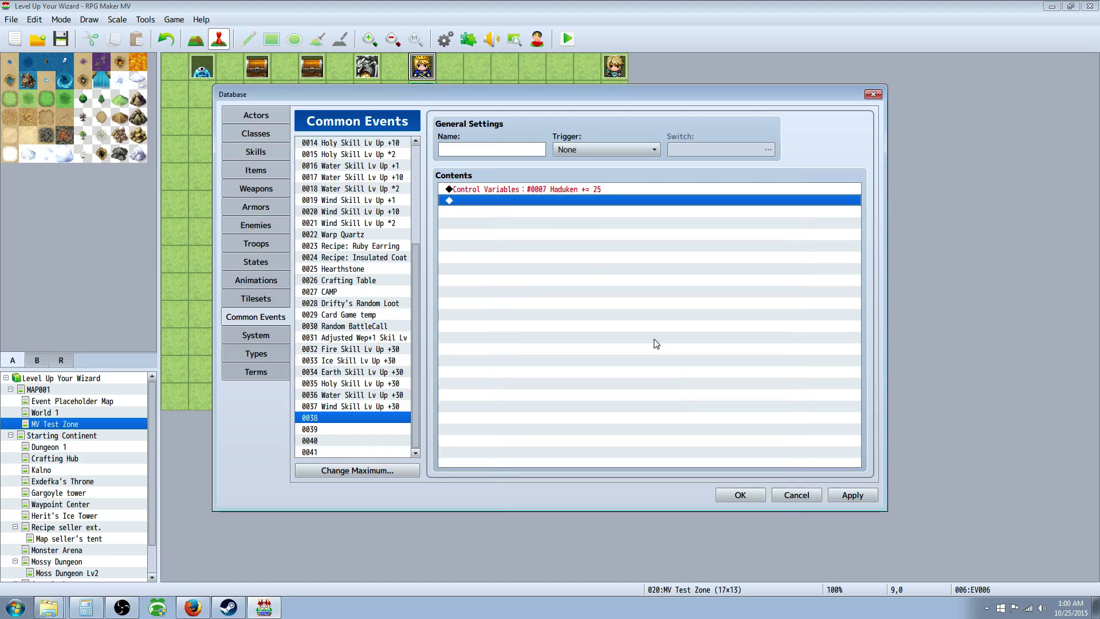
Step: Name the common event 'haduken +25' and apply the changes
click(462, 150)
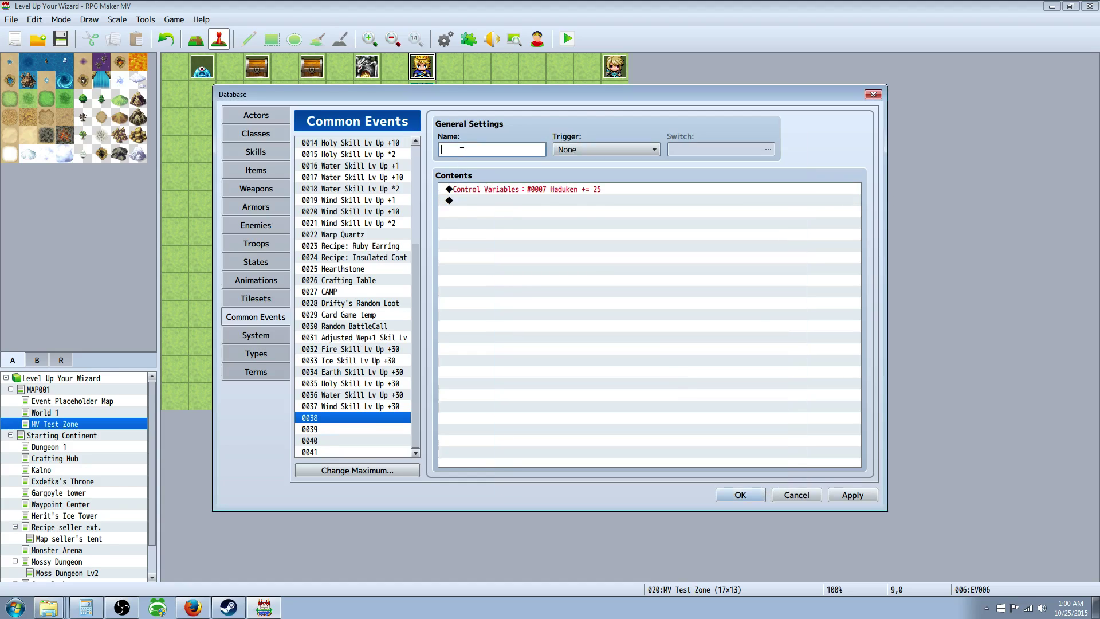
text(haduken +25)
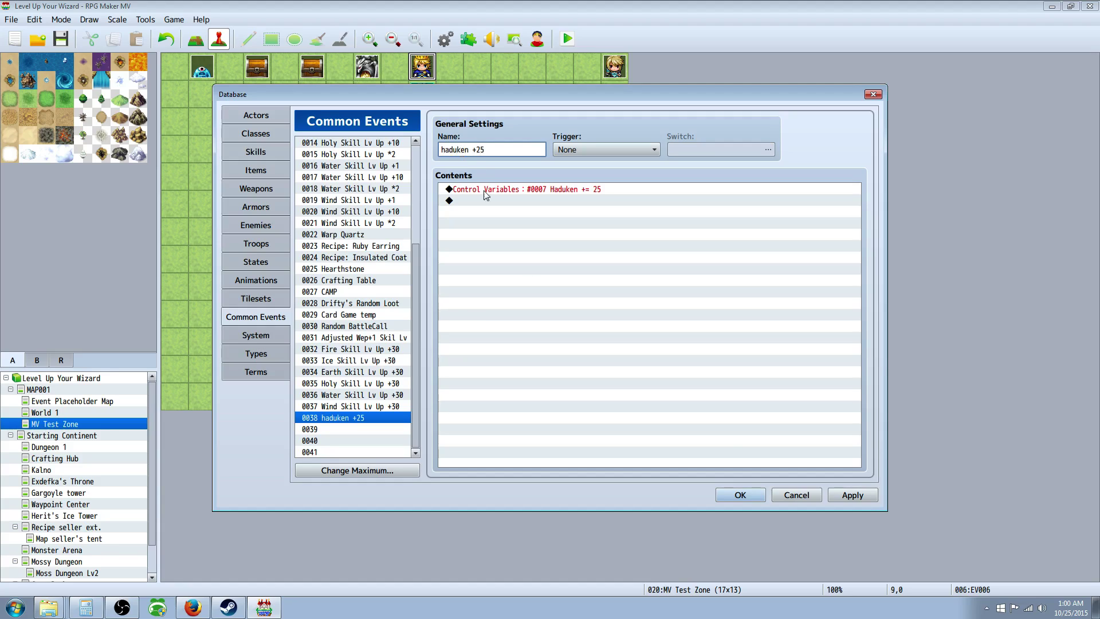
click(851, 496)
click(469, 189)
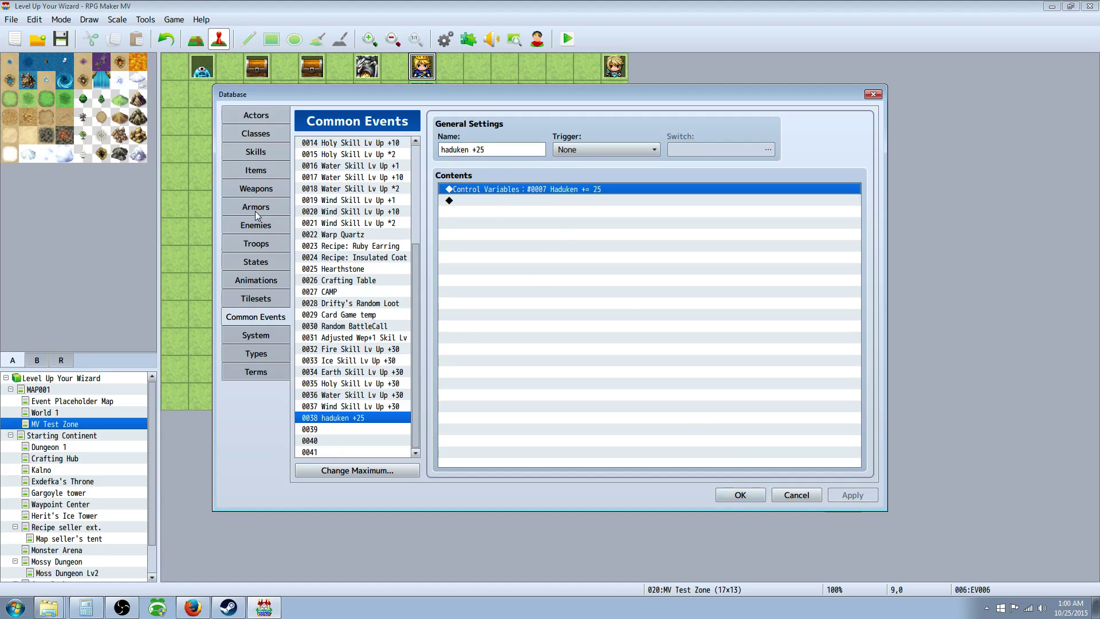
click(265, 175)
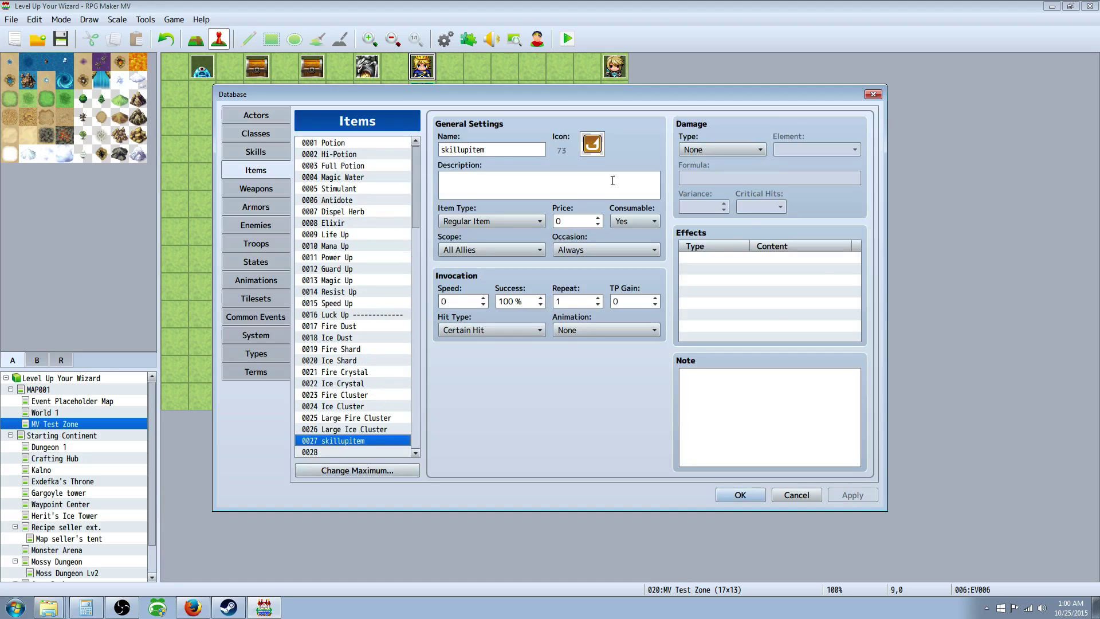
Step: Give skillupitem a Common Event effect calling 'haduken +25', then close the Database with OK
right_click(727, 261)
click(727, 266)
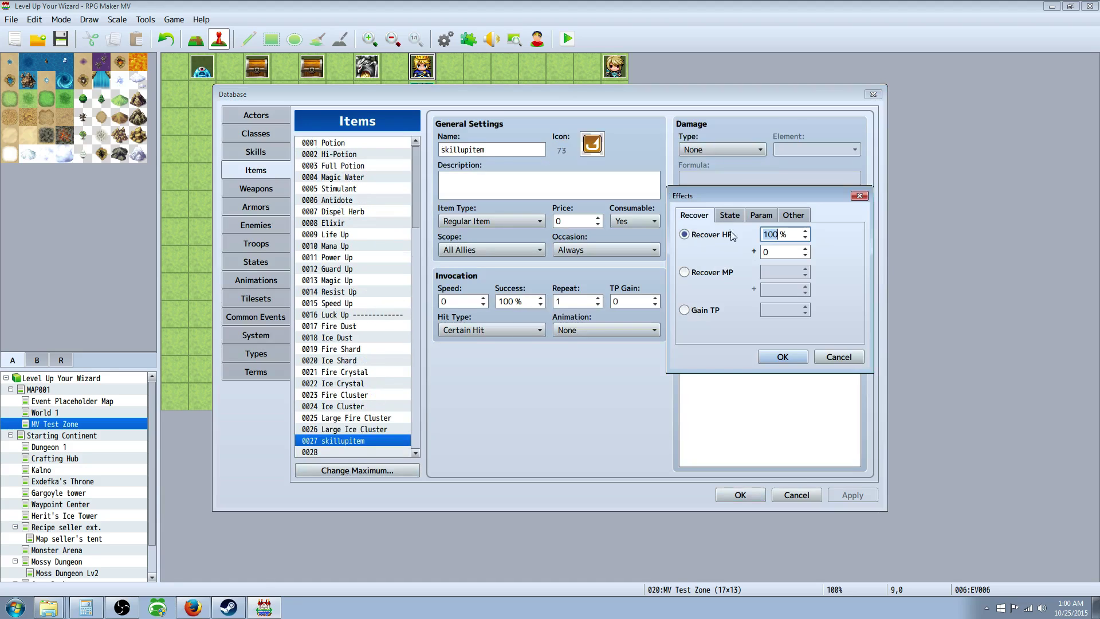
click(794, 216)
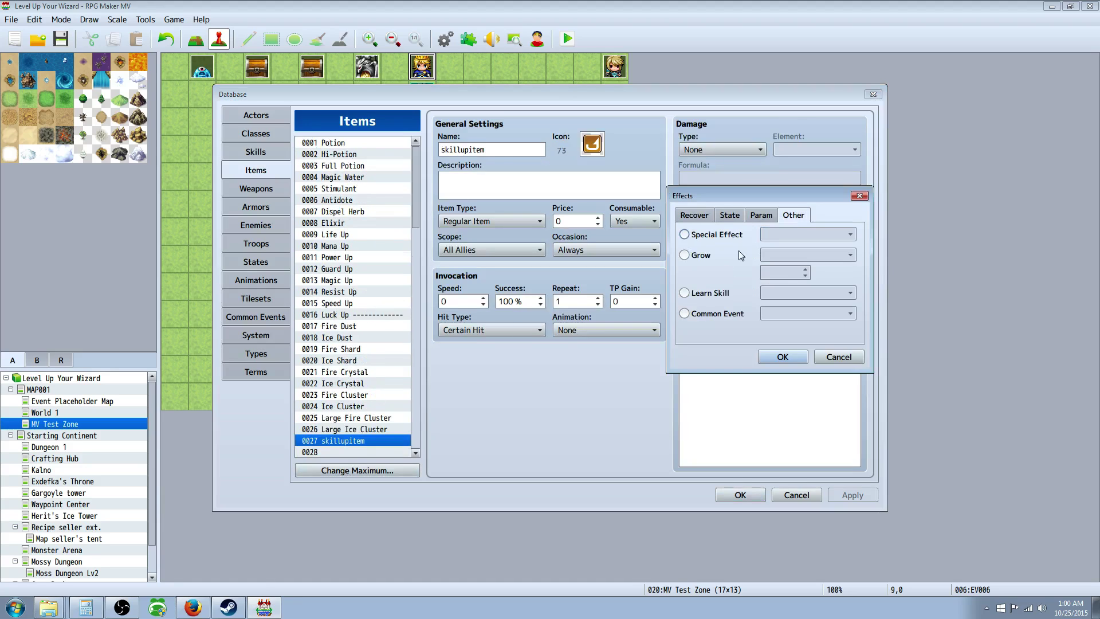
click(722, 314)
click(851, 311)
drag(855, 316, 855, 498)
click(811, 570)
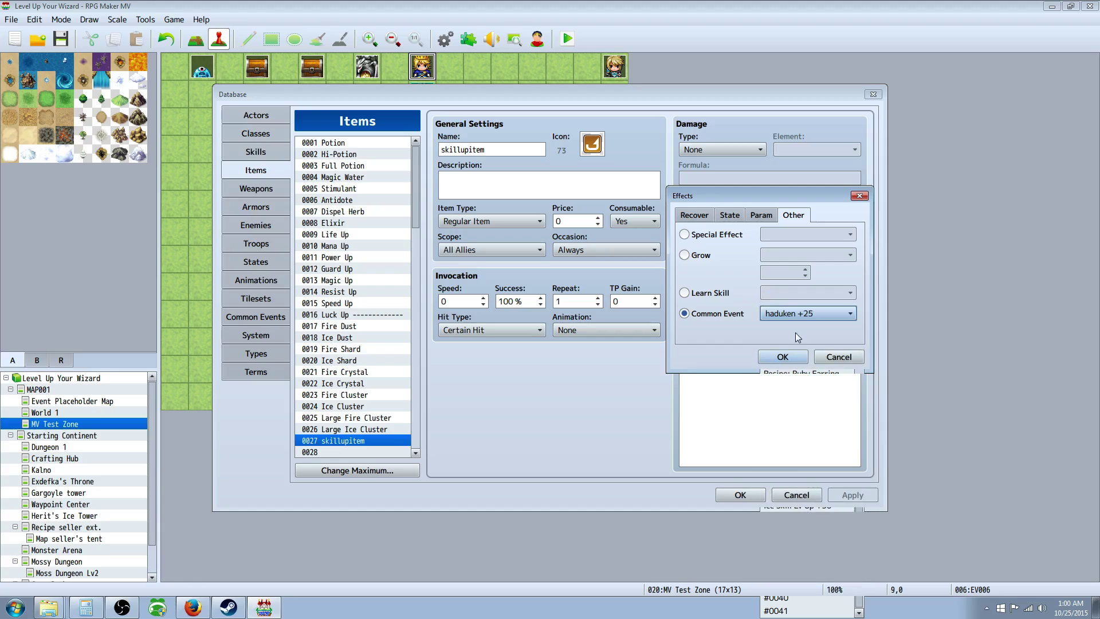
click(791, 358)
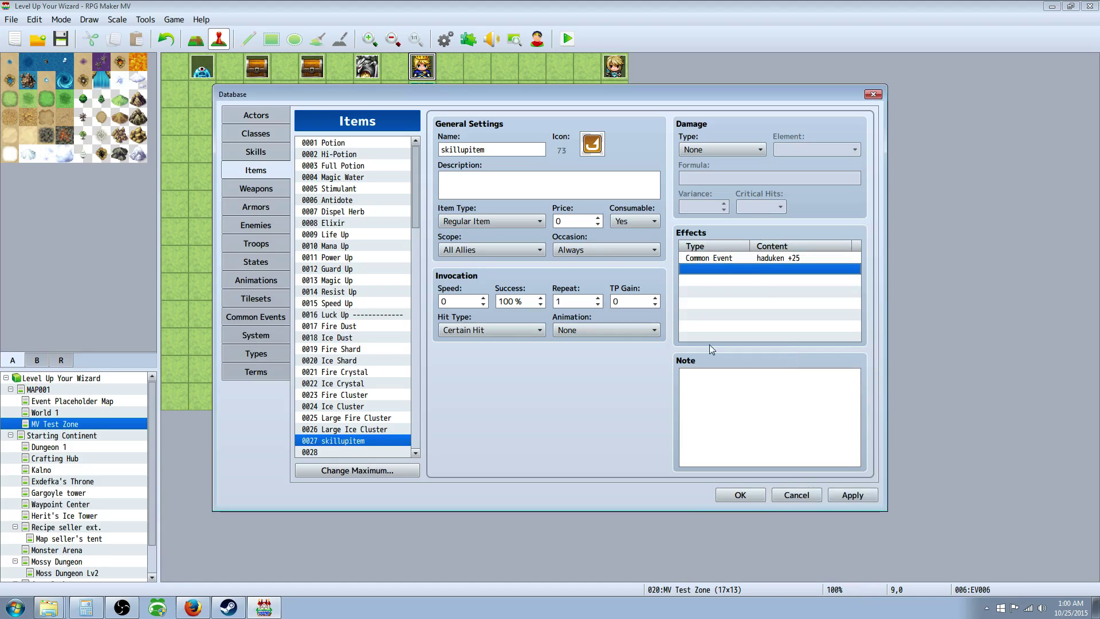
click(744, 496)
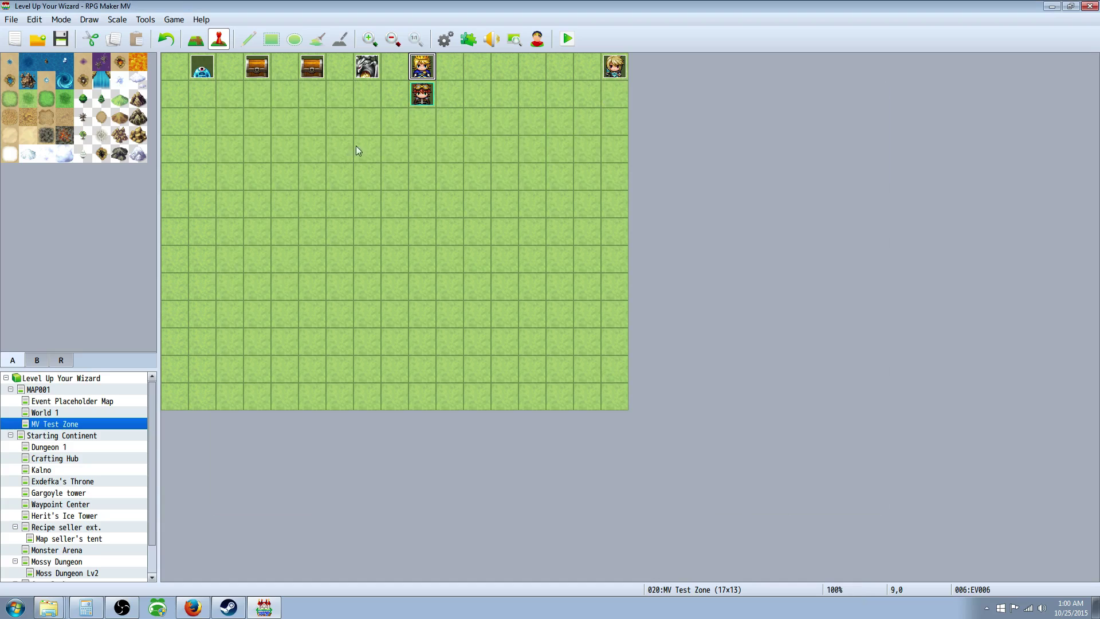
Step: Create a quick Treasure chest event on the tile beside the character, then check the item database
right_click(459, 102)
mouse_move(537, 197)
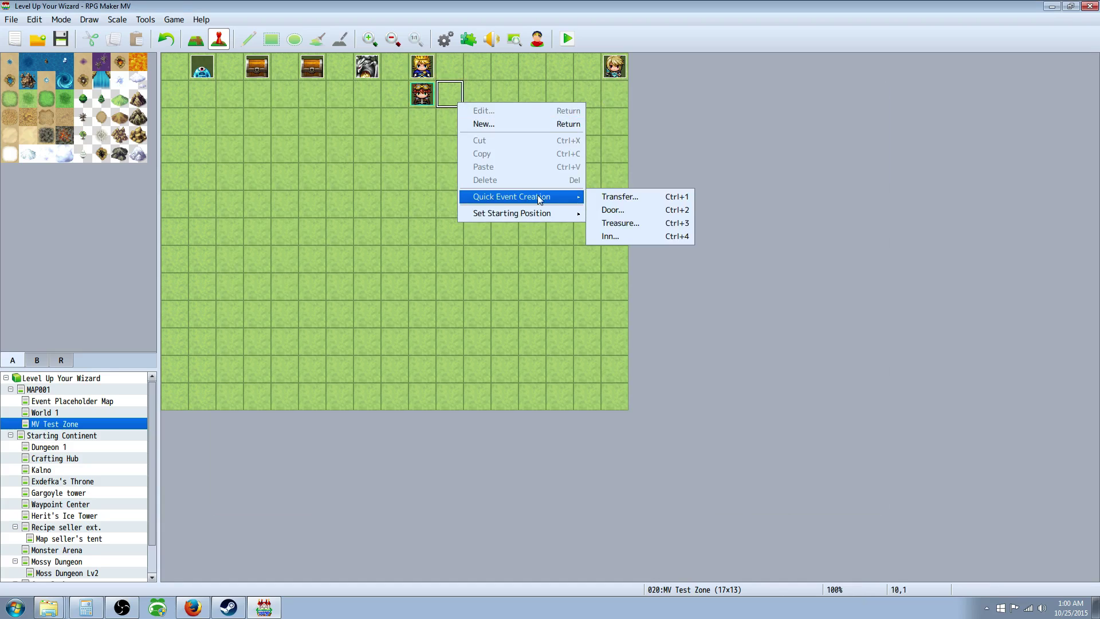
click(642, 224)
click(647, 291)
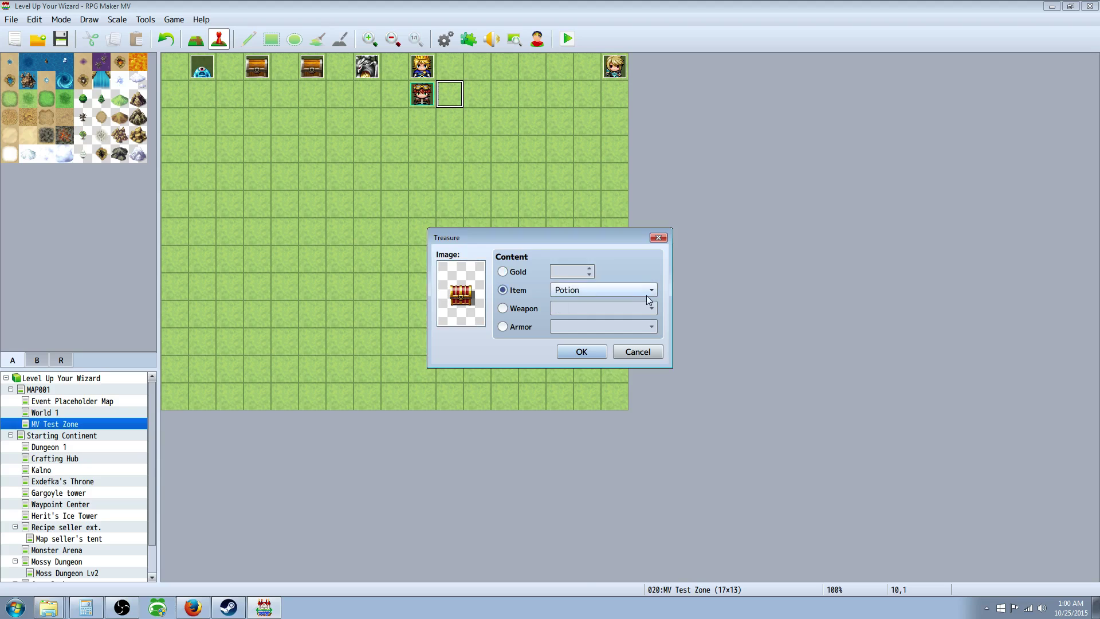
click(652, 291)
drag(655, 313, 652, 570)
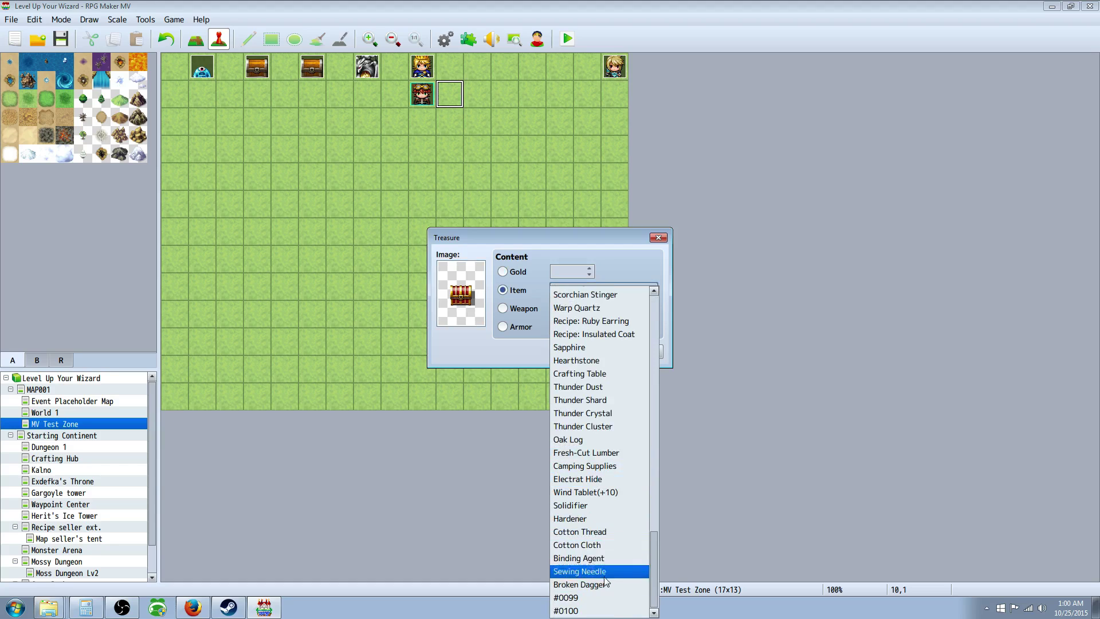
click(437, 358)
click(581, 350)
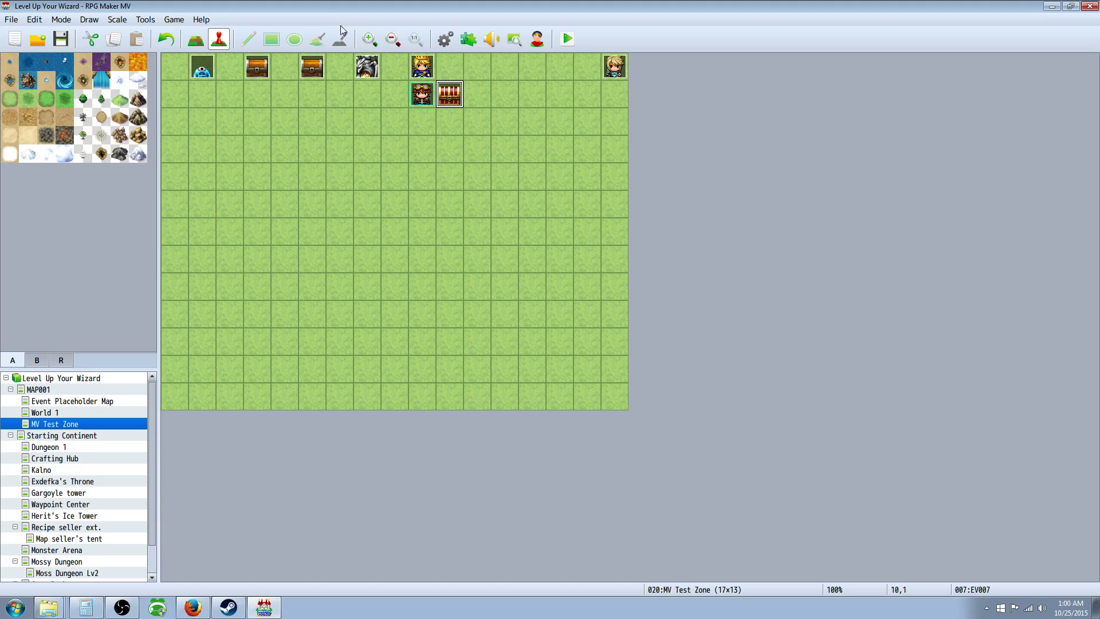
click(445, 39)
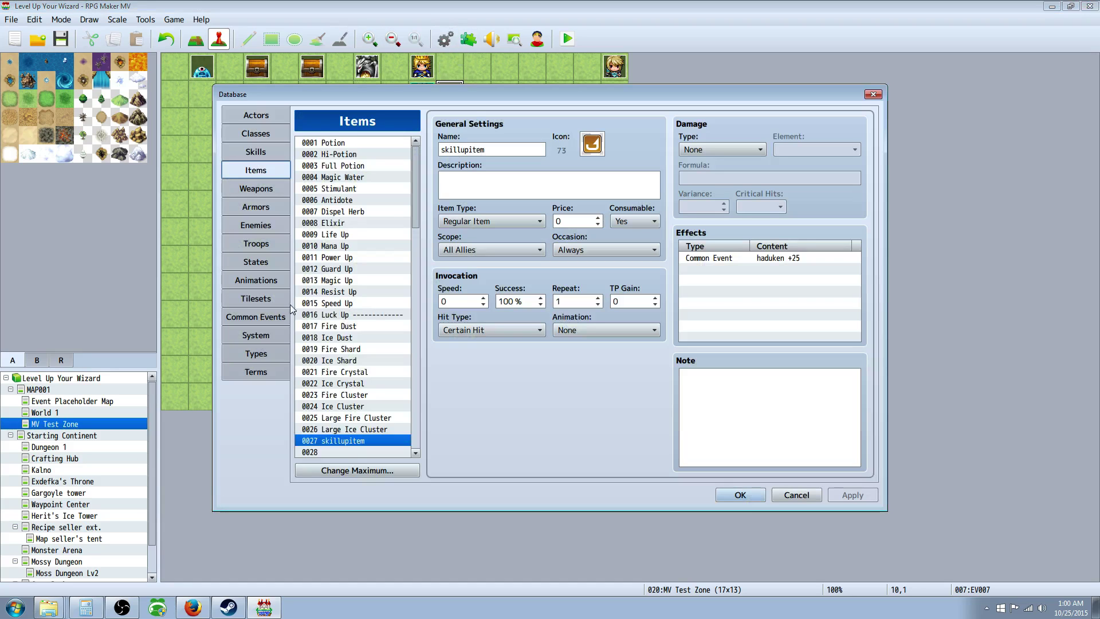
click(736, 495)
Step: In the chest event, edit its Change Items command, first choosing item #0099
right_click(446, 95)
click(464, 100)
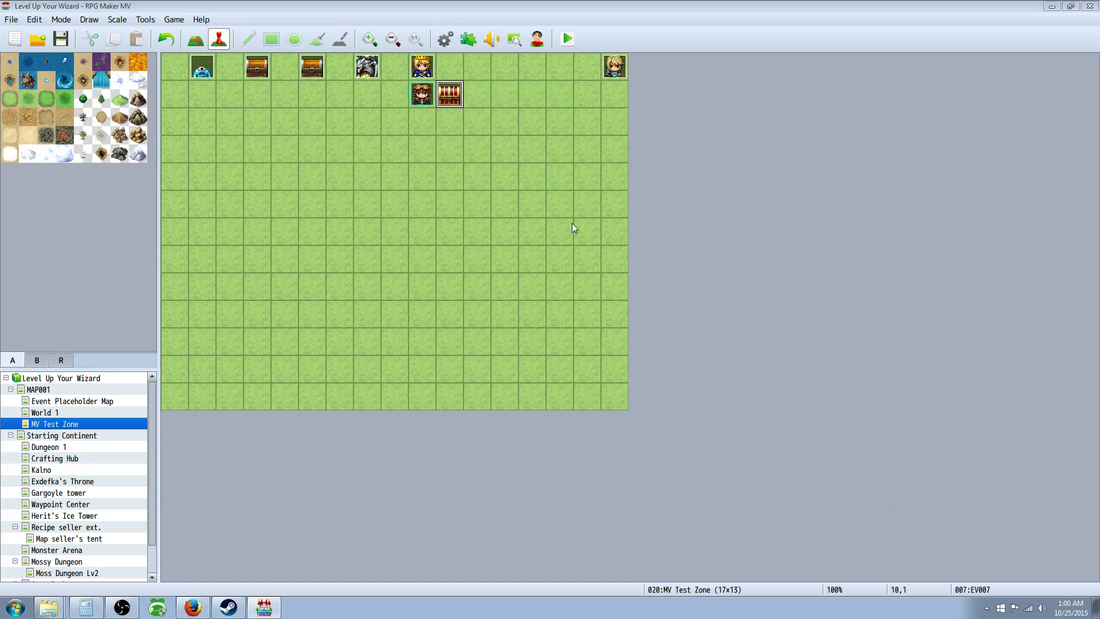
click(559, 270)
right_click(559, 273)
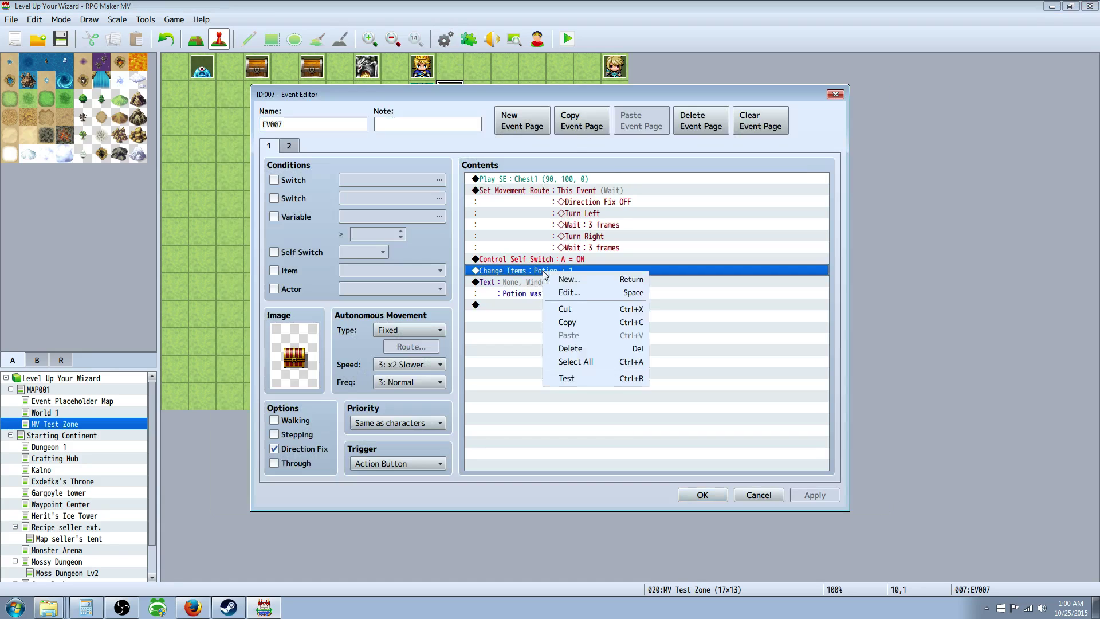
click(584, 289)
click(646, 270)
drag(659, 321, 658, 561)
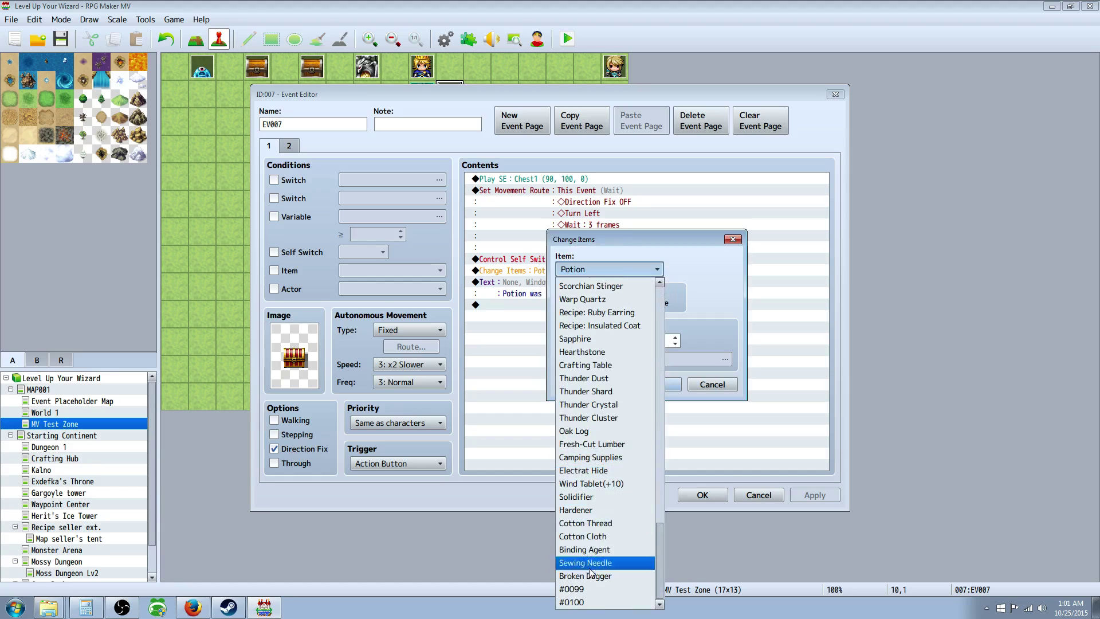
click(583, 589)
Step: Set the chest's Change Items command to give one skillupitem
click(648, 273)
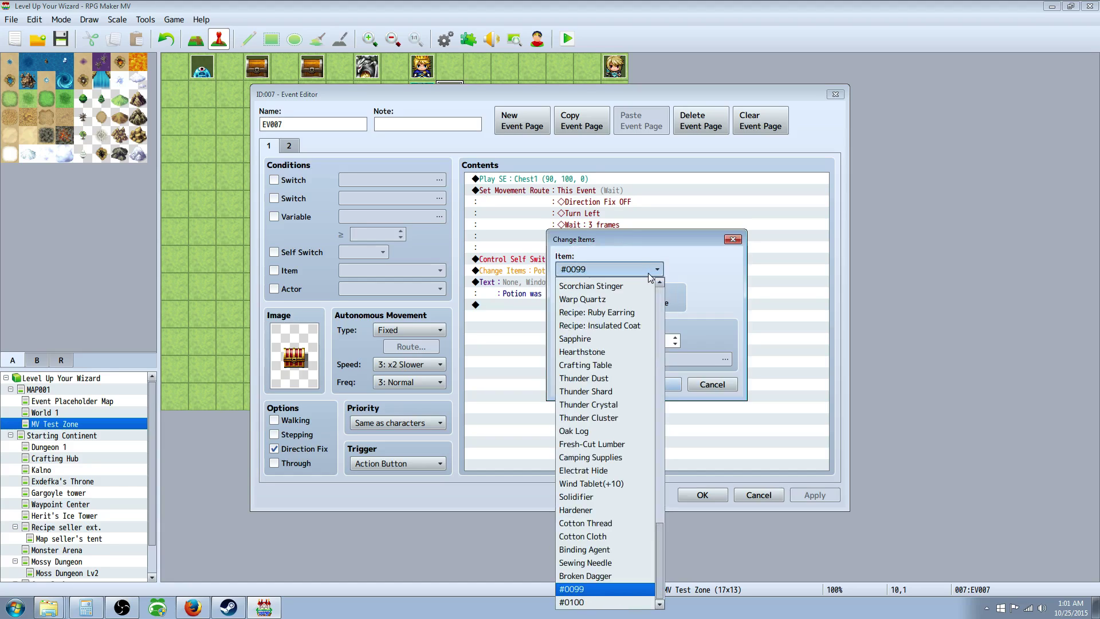
click(647, 273)
click(647, 273)
scroll(625, 411, down, 10)
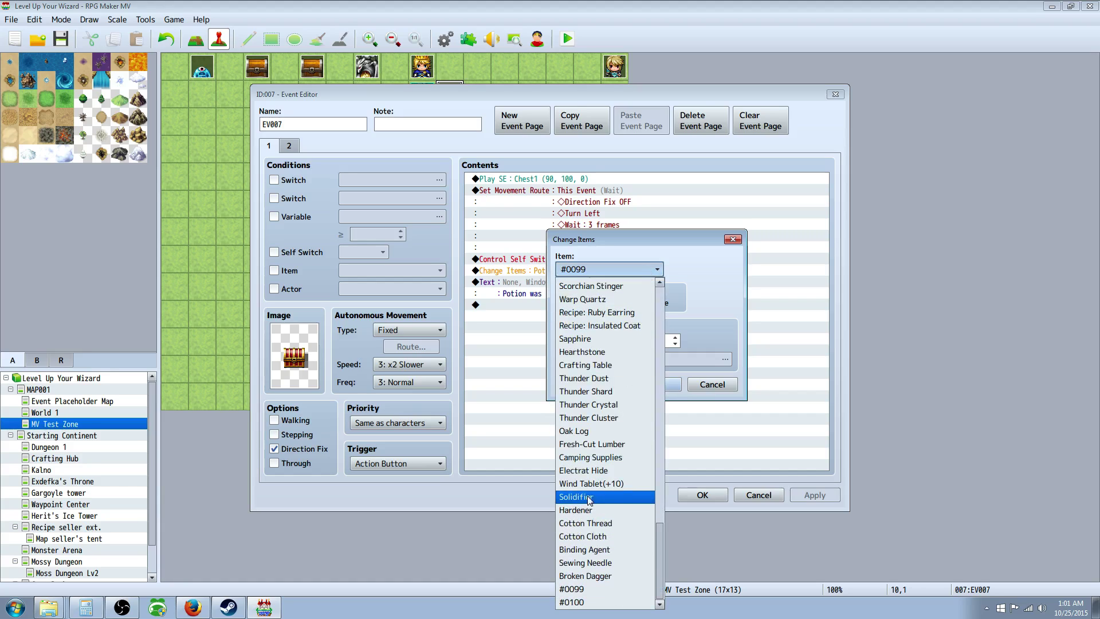
scroll(593, 377, up, 1)
scroll(593, 377, up, 11)
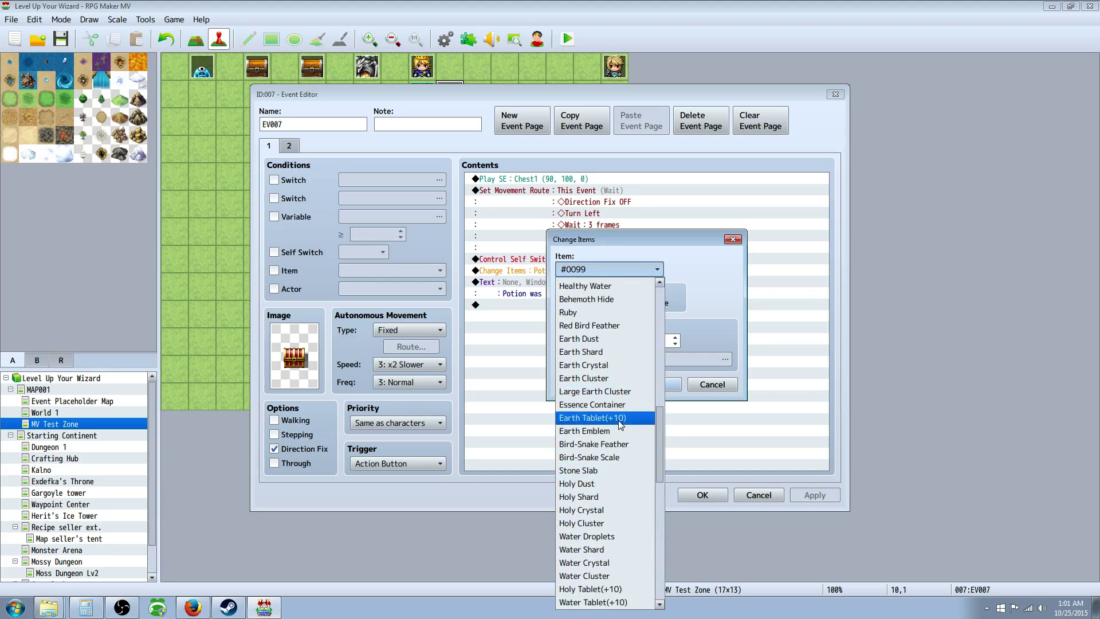
scroll(601, 436, up, 4)
scroll(625, 495, up, 2)
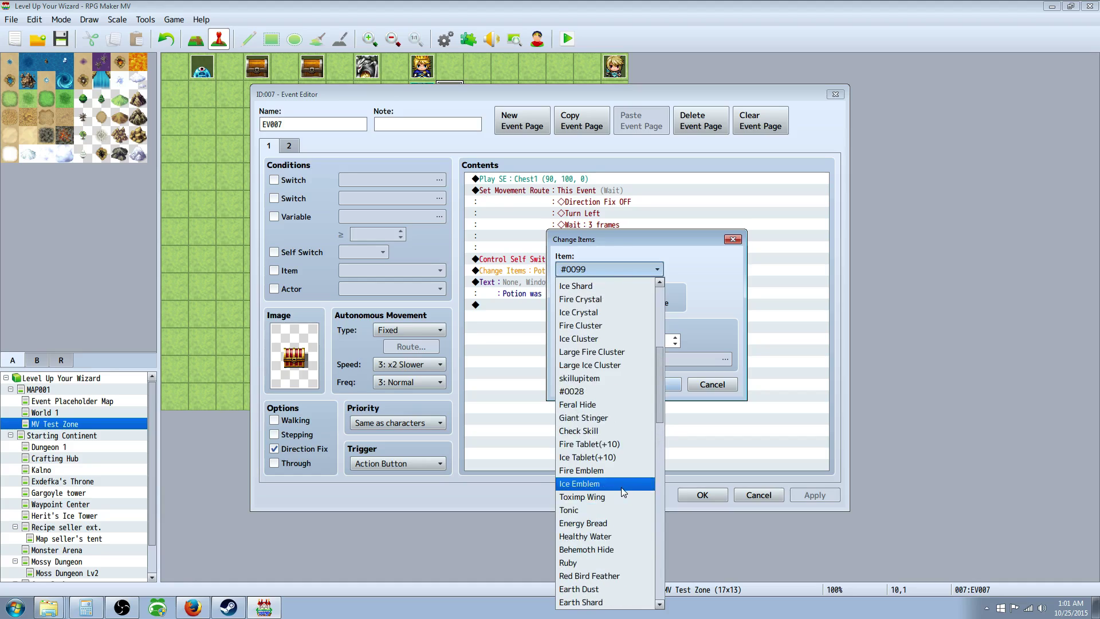
click(624, 378)
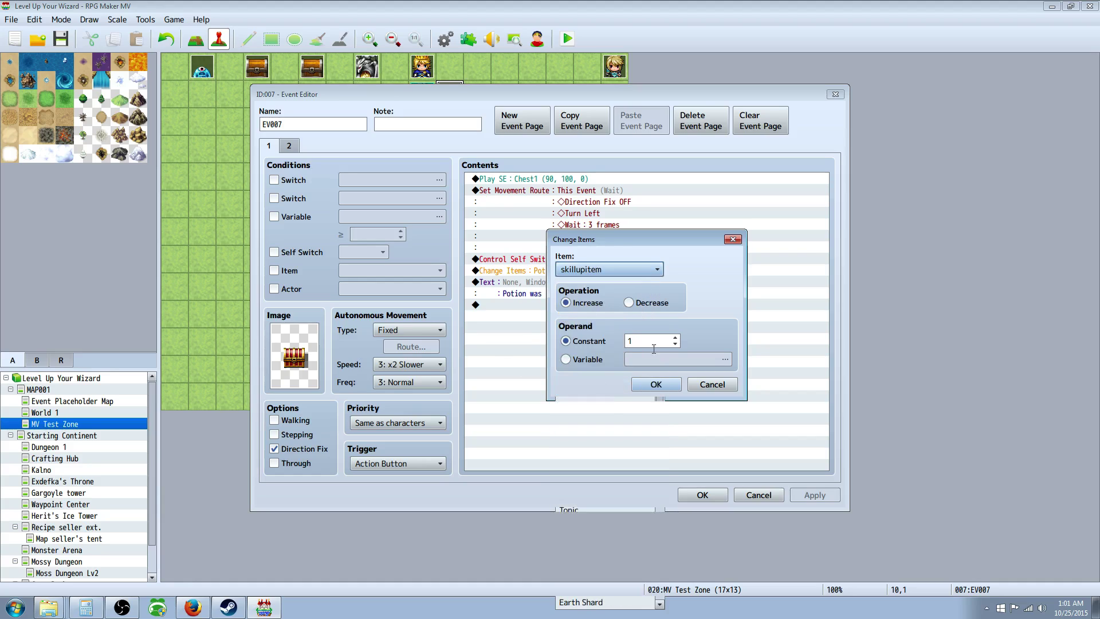
click(657, 385)
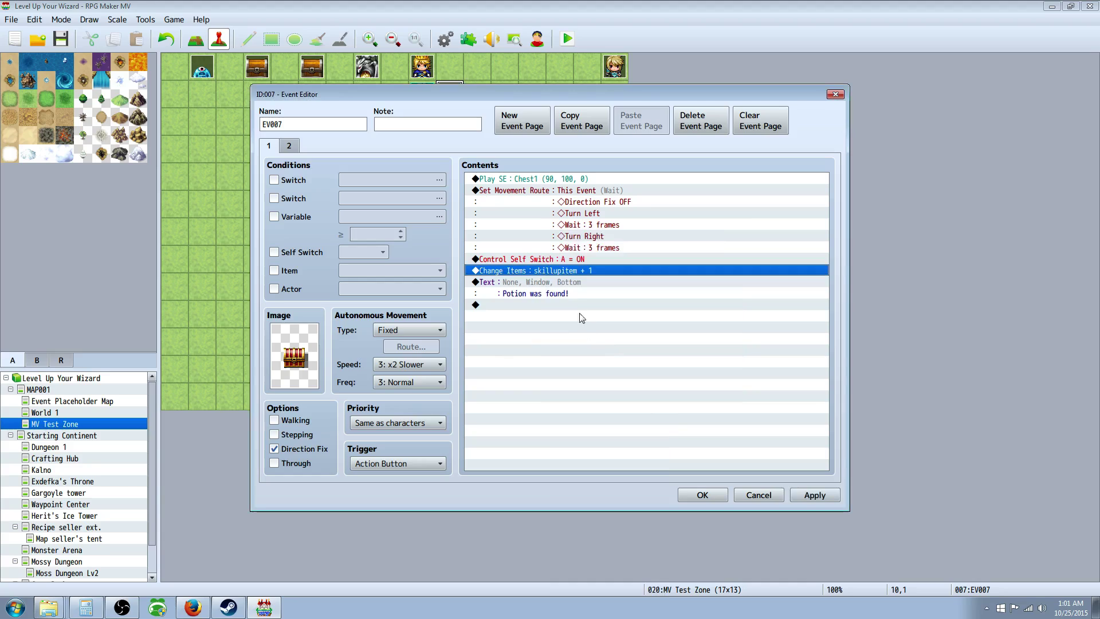
Step: Replace the old Potion message with 'You founf skillup item'
click(567, 281)
right_click(568, 281)
click(599, 309)
double_click(625, 294)
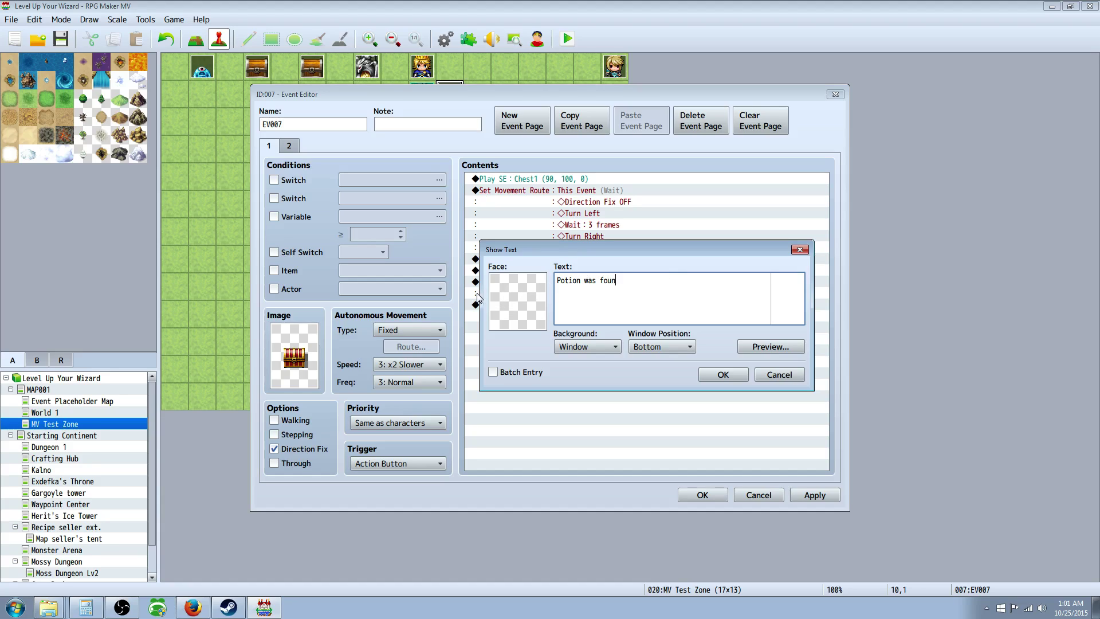
key(BackSpace)
key(BackSpace)
key(BackSpace)
key(BackSpace)
key(BackSpace)
key(BackSpace)
key(BackSpace)
key(BackSpace)
key(BackSpace)
key(BackSpace)
key(BackSpace)
key(BackSpace)
key(BackSpace)
key(BackSpace)
text(You gou)
click(723, 374)
click(702, 495)
key(ctrl+s)
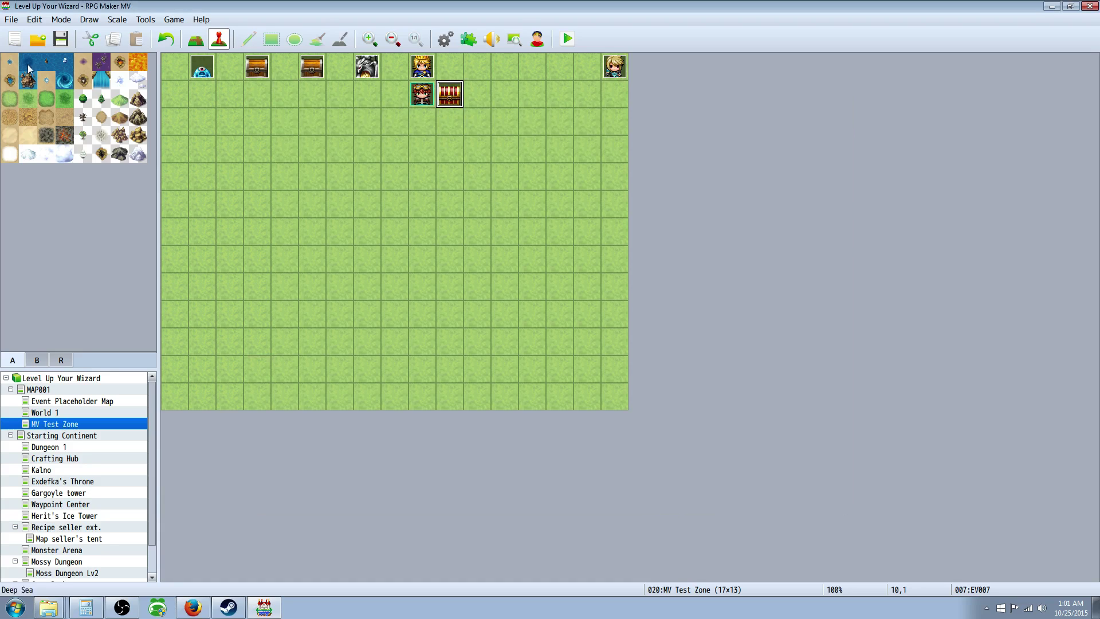
click(570, 37)
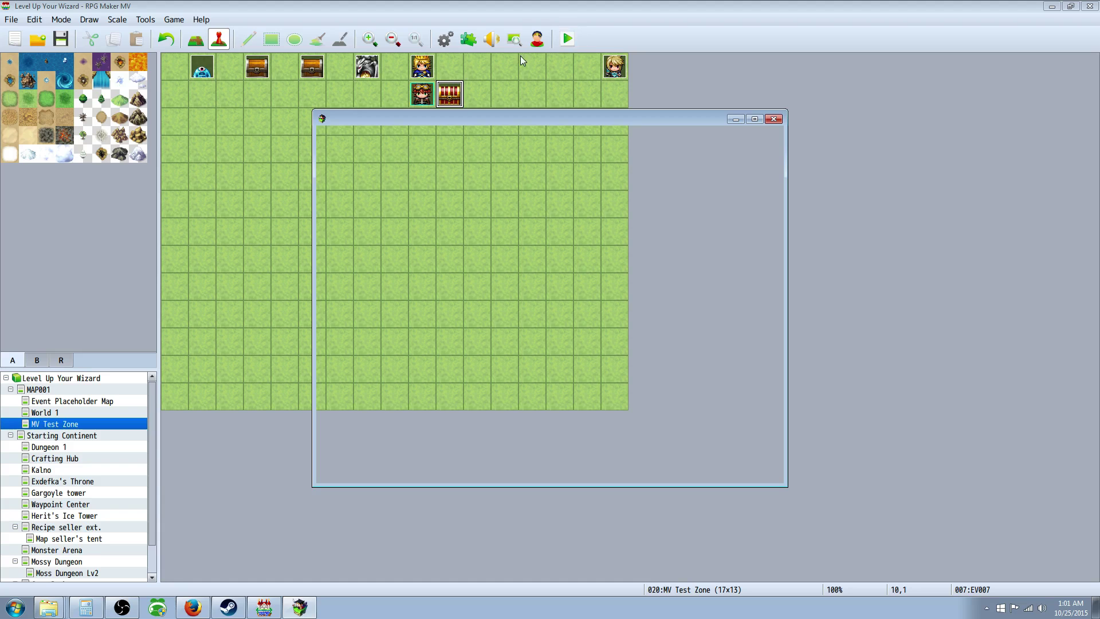
key(Up)
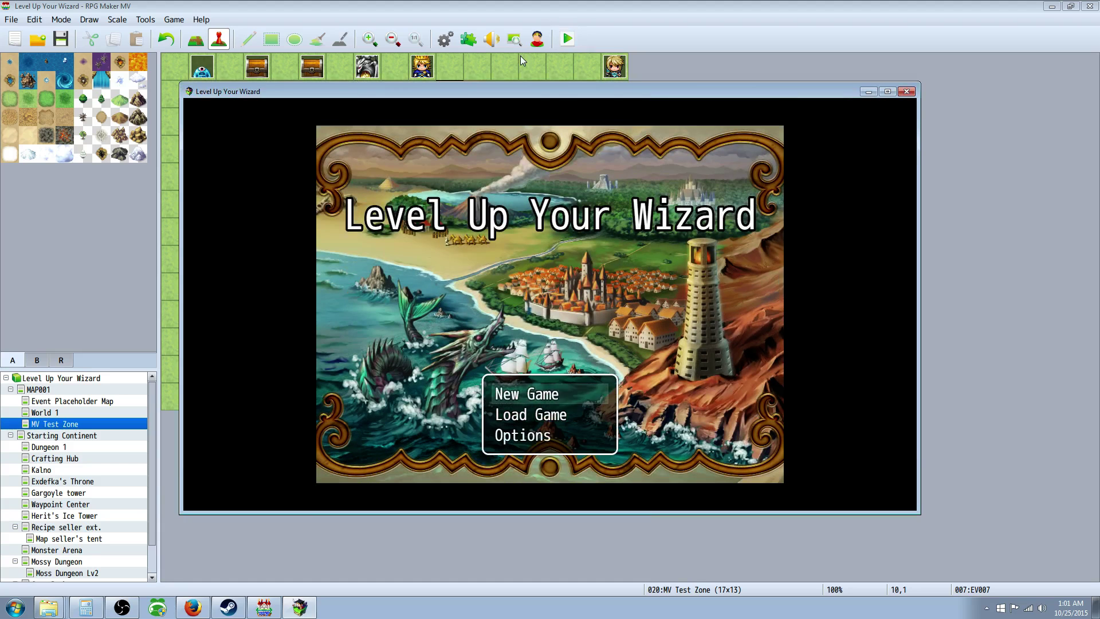
key(Return)
key(Right)
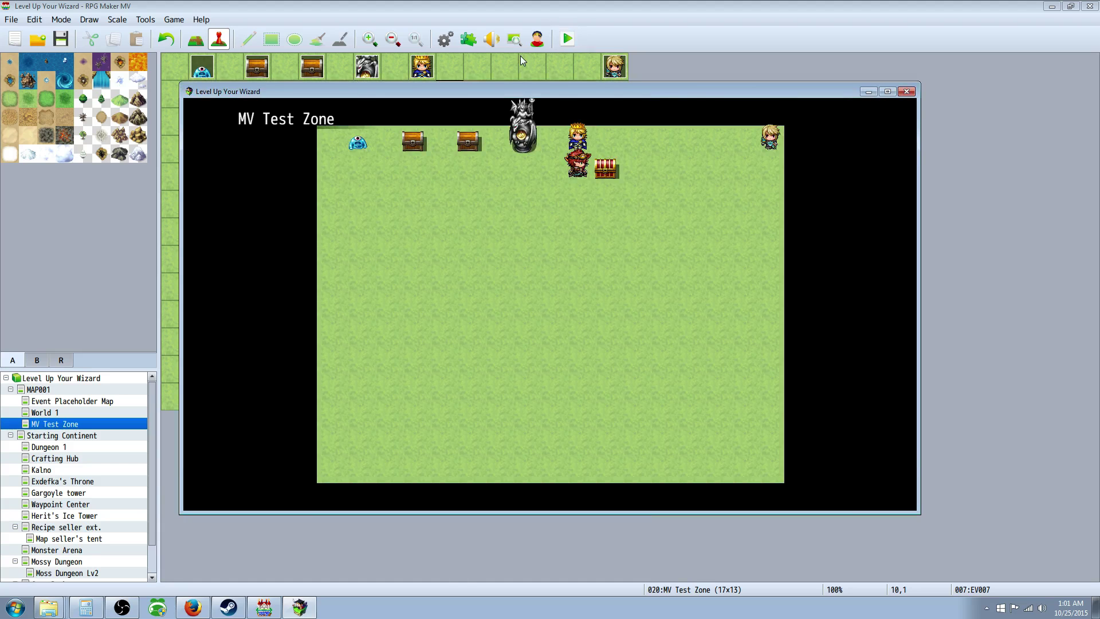
key(Return)
key(Return)
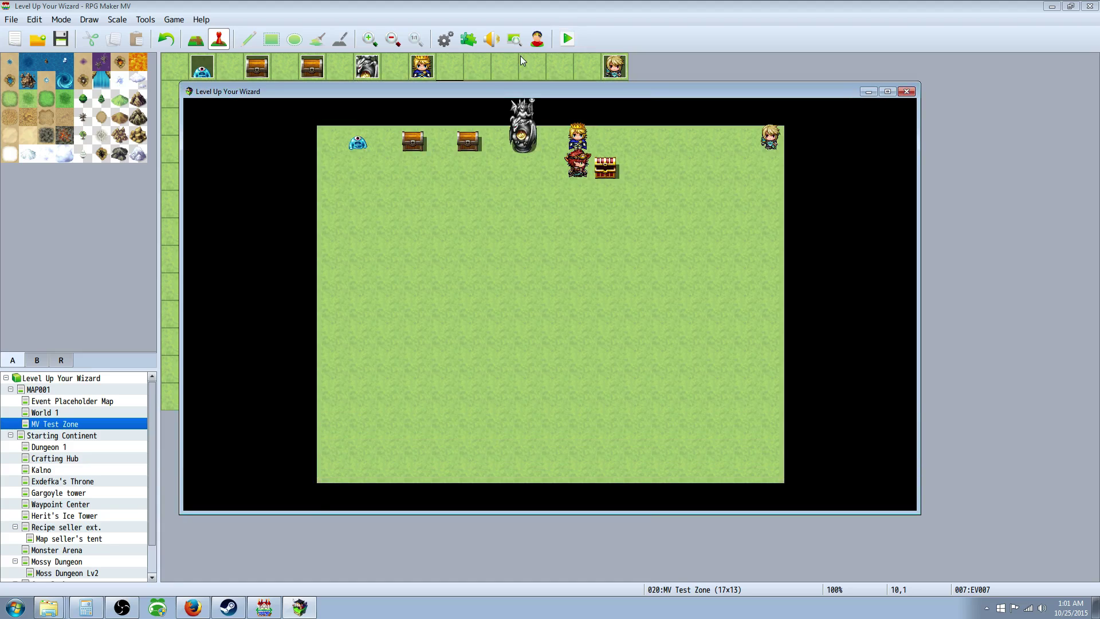
key(Escape)
key(Return)
key(Escape)
key(Down)
key(Down)
key(Down)
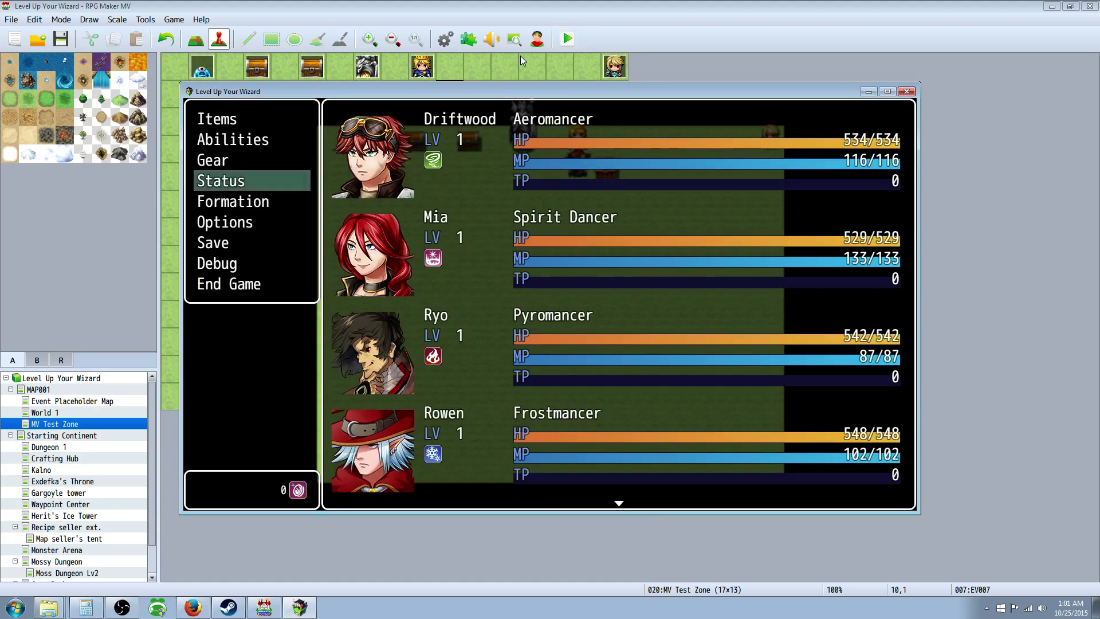
key(Down)
key(Down)
key(Down)
key(Down)
key(Return)
key(Down)
key(Down)
key(Down)
key(Down)
key(Down)
key(Down)
key(Down)
key(Down)
key(Down)
key(Down)
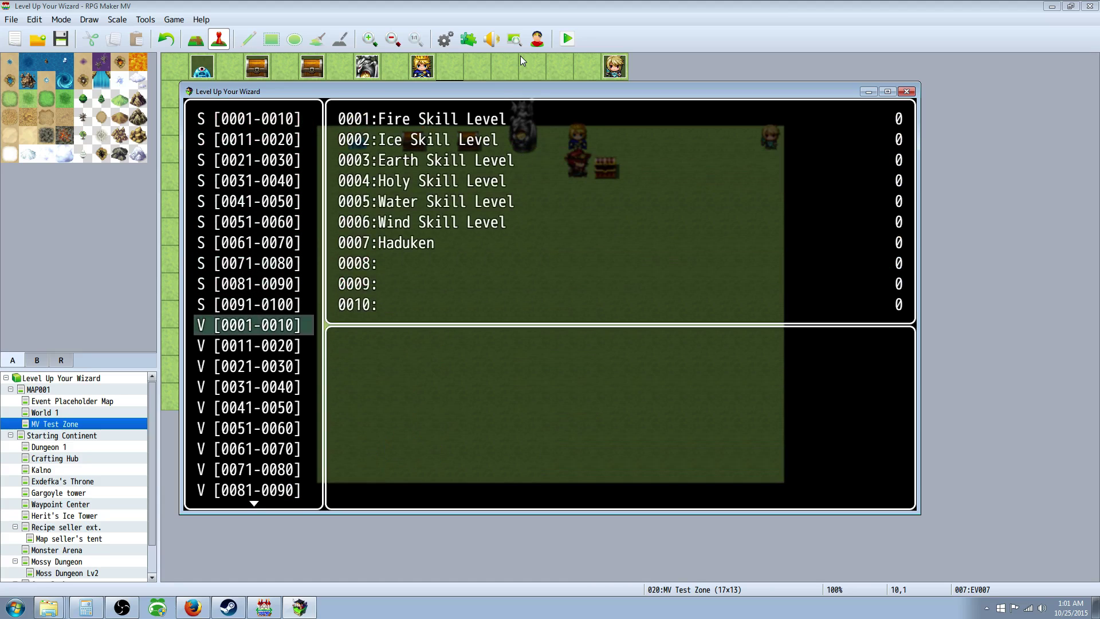
key(Escape)
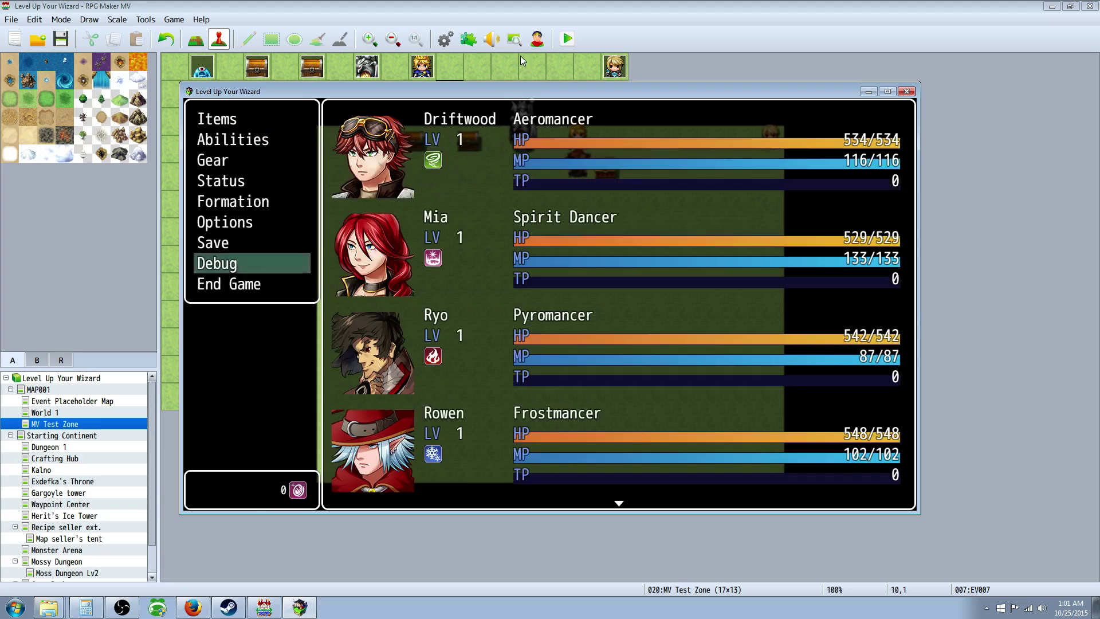
key(Up)
key(Up)
key(Up)
key(Up)
key(Up)
key(Up)
key(Up)
key(Return)
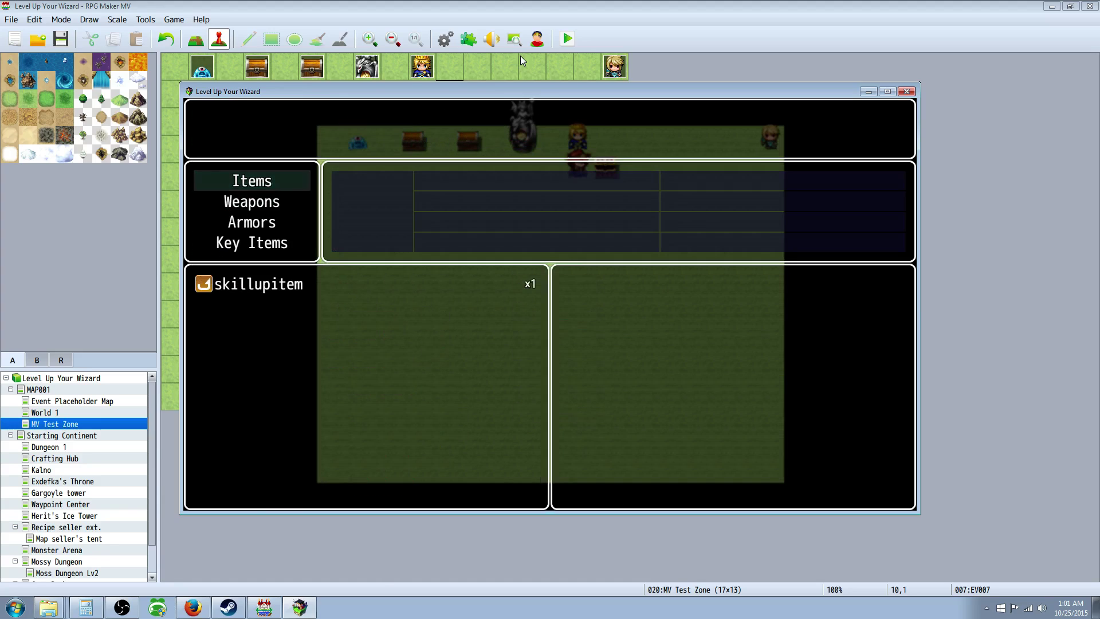
key(Return)
key(Return)
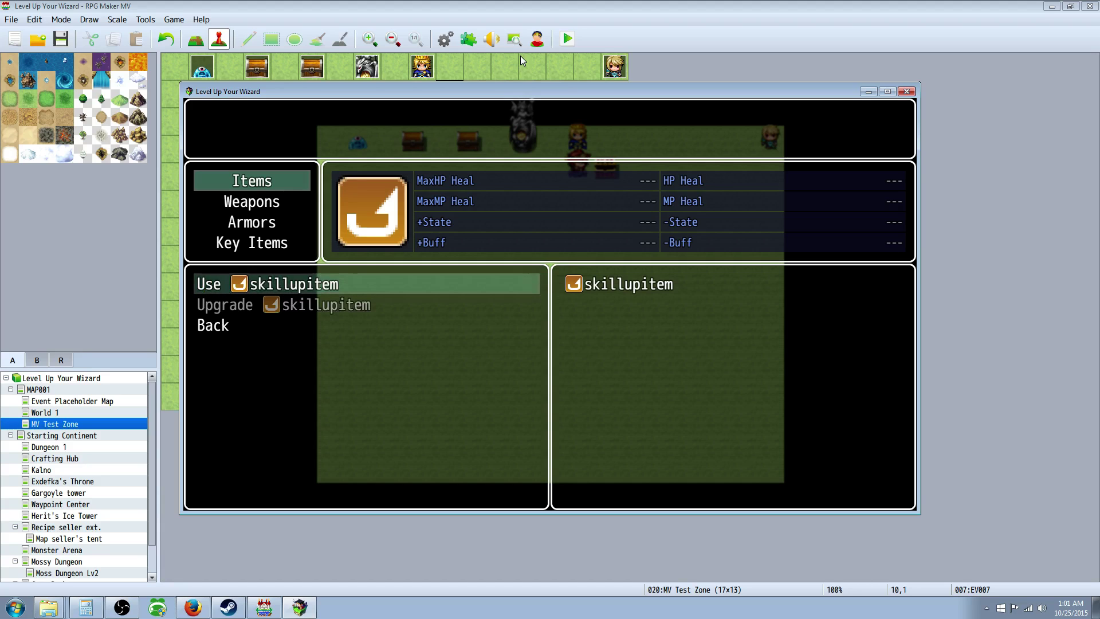
key(Return)
key(Return)
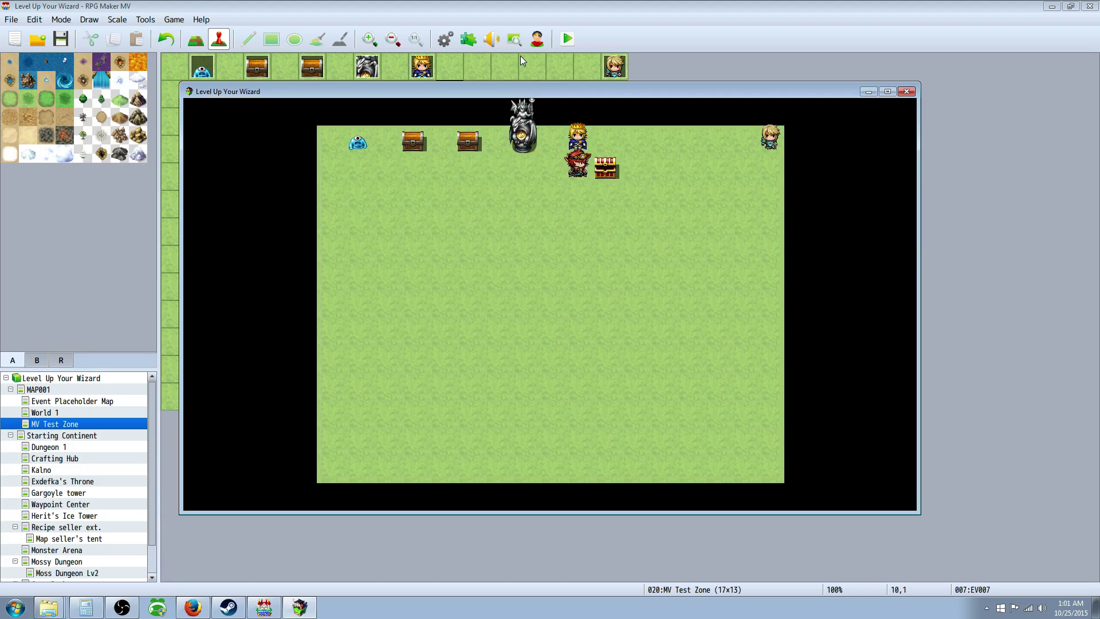
key(Escape)
key(Up)
key(Up)
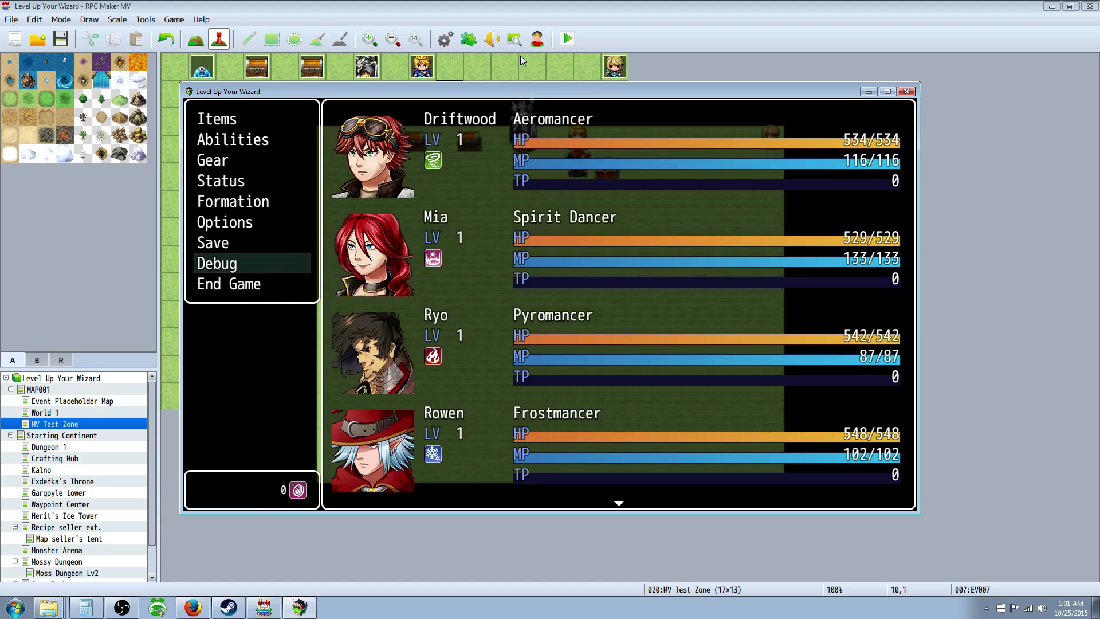
key(Return)
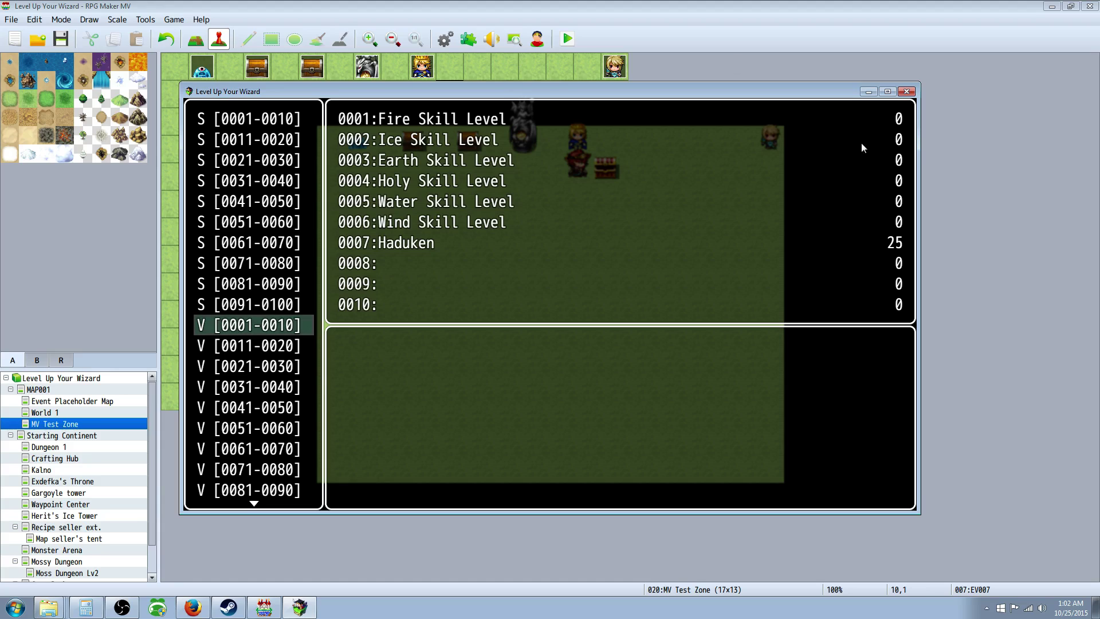
click(907, 92)
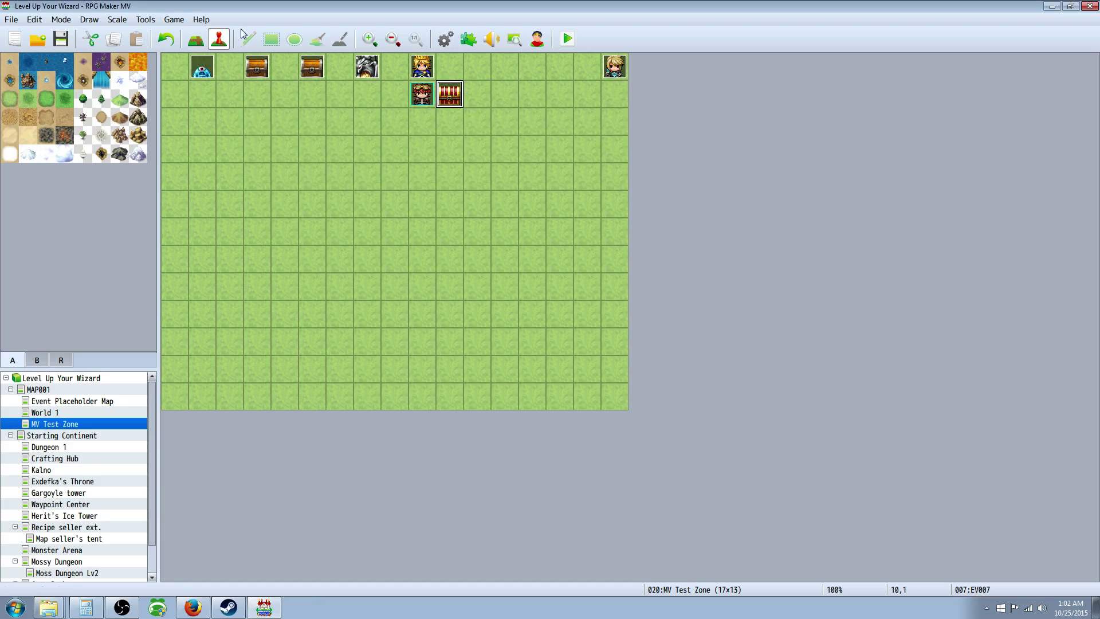
Step: In the king event EV006, insert a Battle Processing against Ice Slime*3 above the Haduken variable change
click(340, 204)
right_click(418, 70)
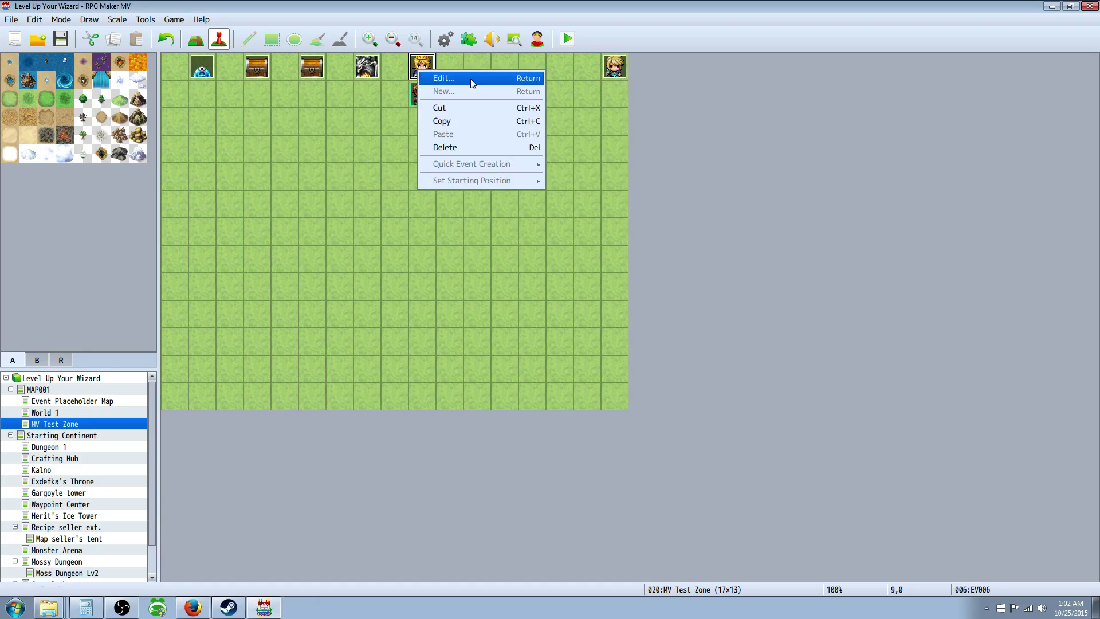
click(465, 78)
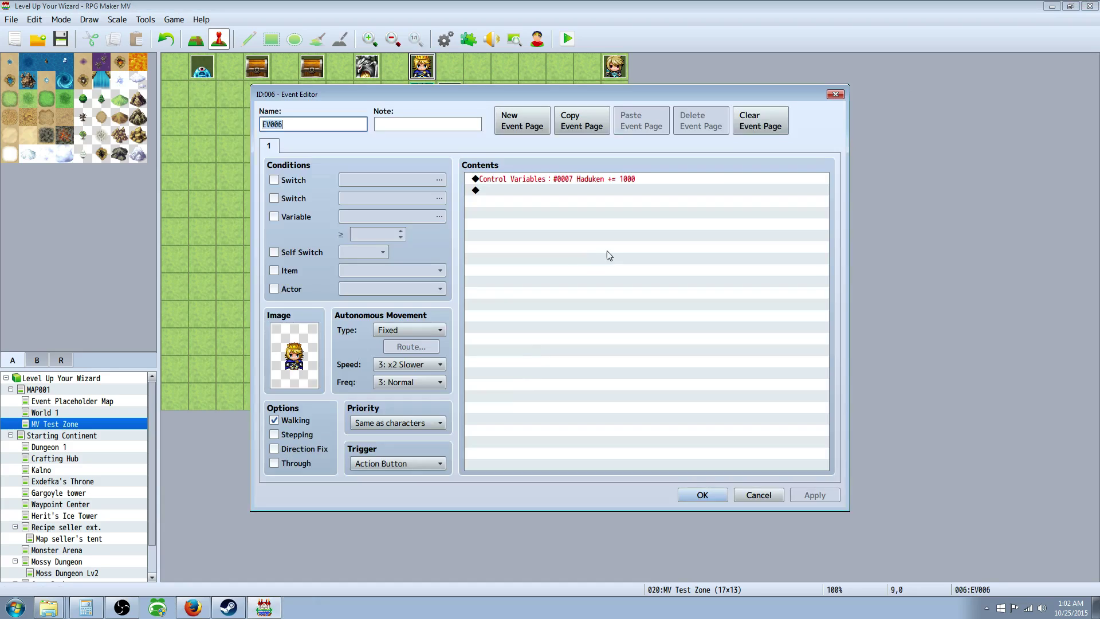
click(547, 178)
right_click(514, 179)
click(497, 180)
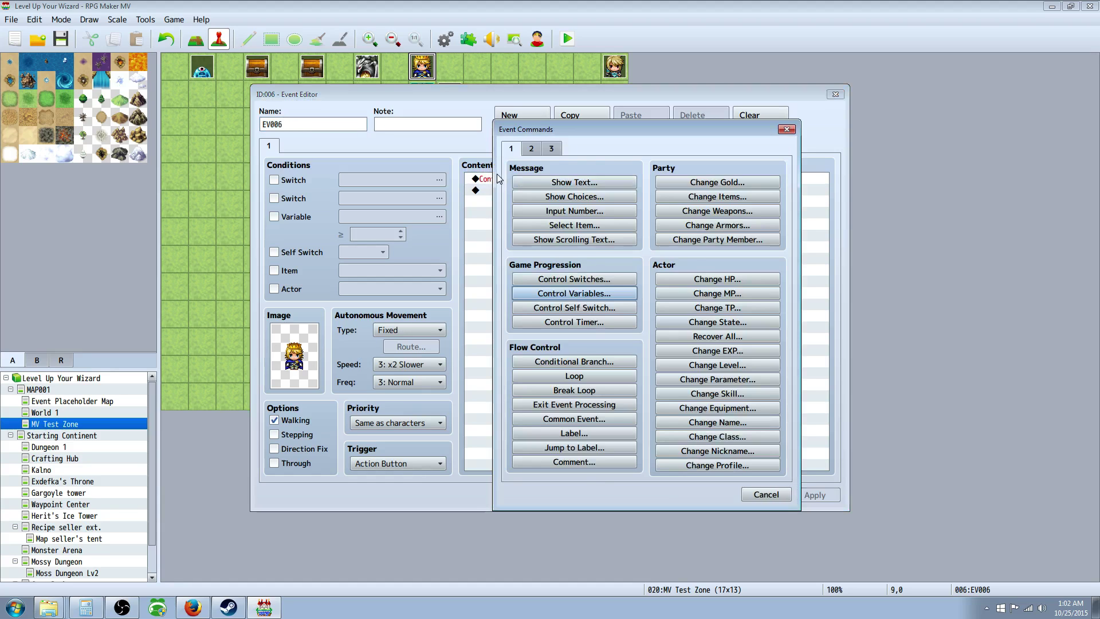
click(539, 148)
key(Right)
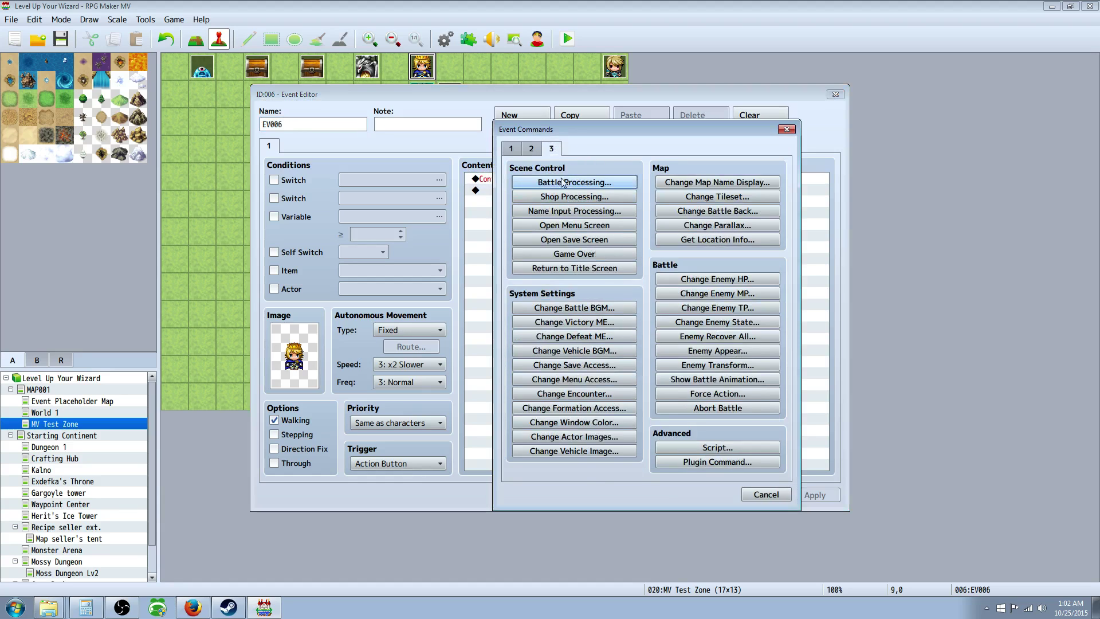
click(569, 183)
click(647, 282)
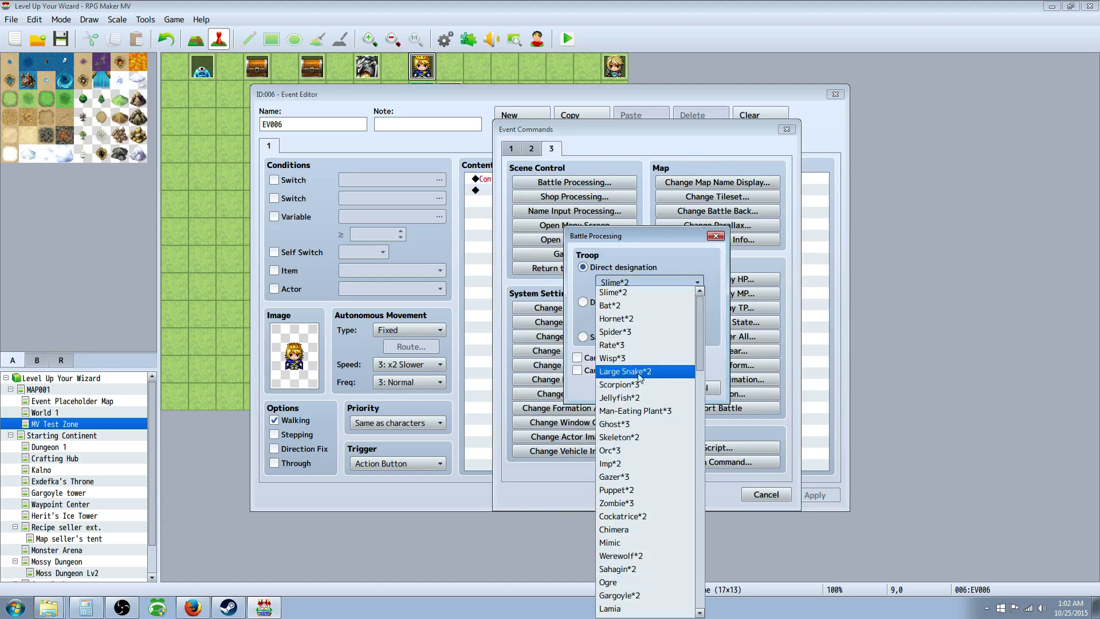
scroll(636, 447, down, 5)
click(631, 412)
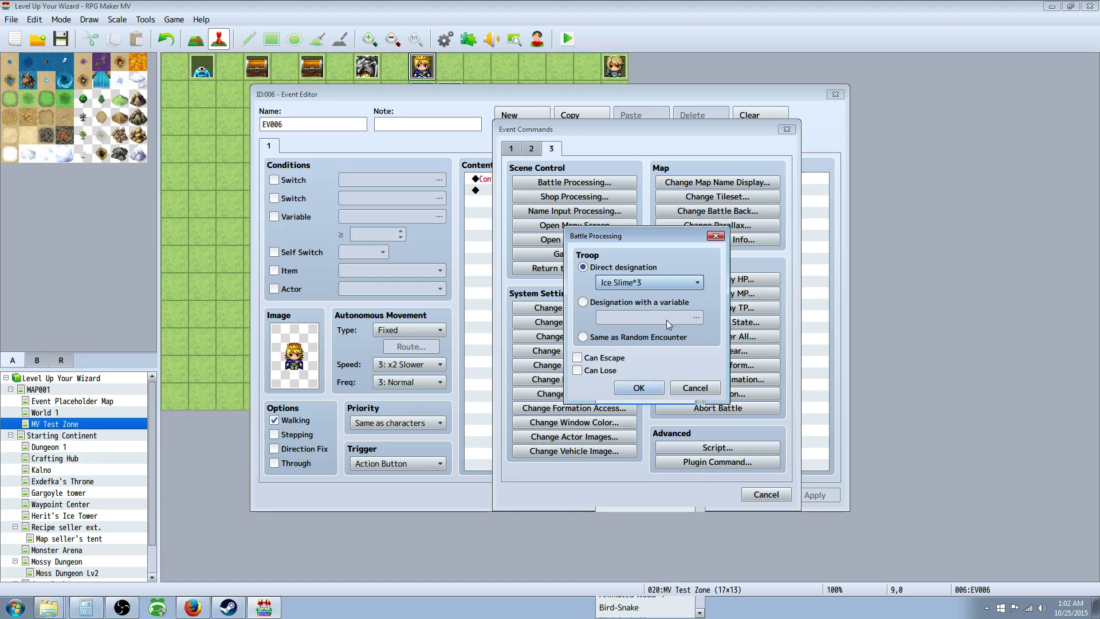
click(638, 387)
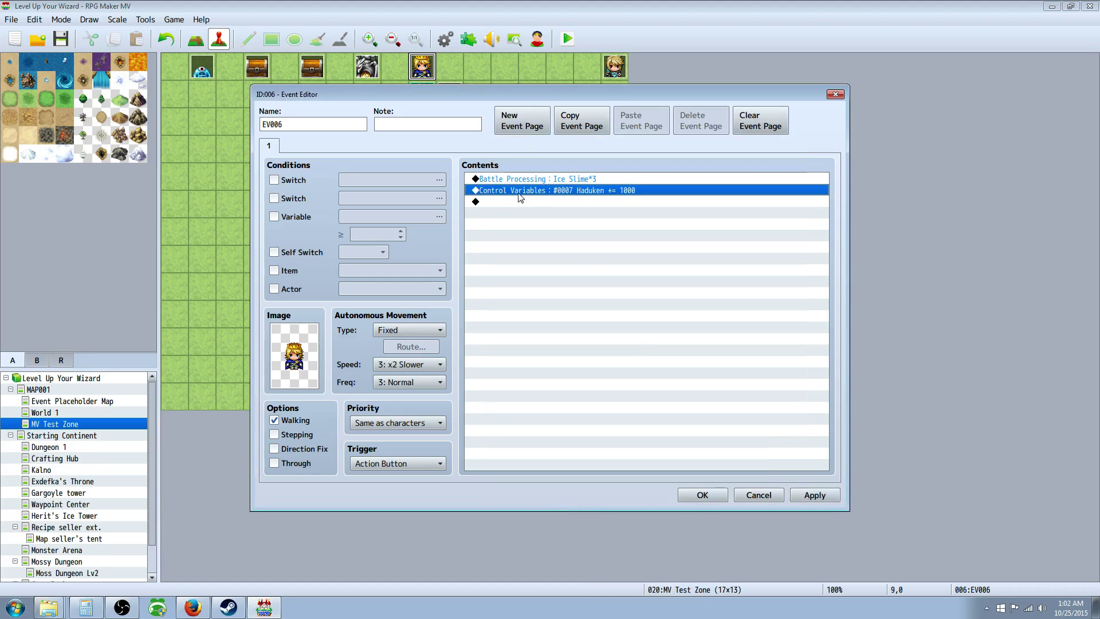
Step: Add a closing message 'For beating this boss you gained Haduken+1000' after the += 1000 line
right_click(551, 201)
click(575, 206)
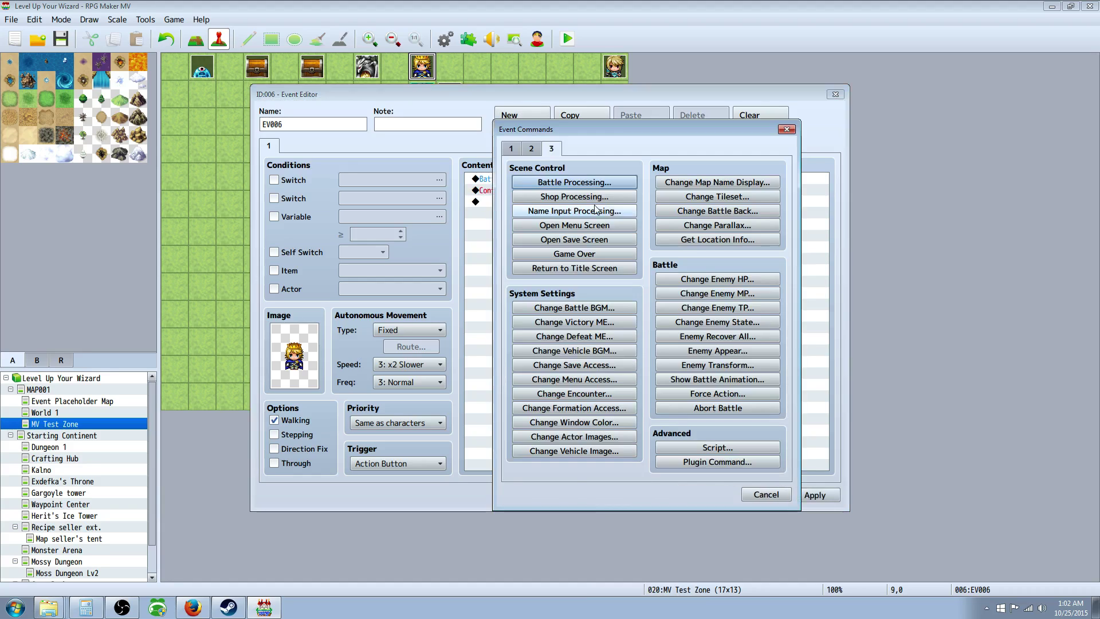
click(512, 149)
click(574, 183)
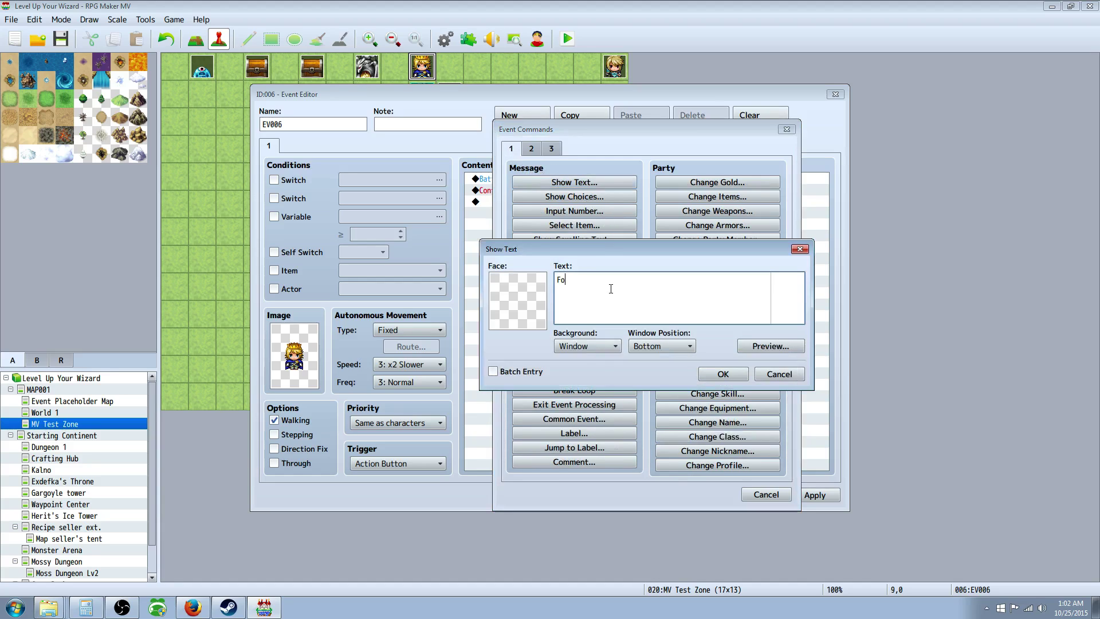
text(For t)
key(BackSpace)
text(beating this boss you gained Haduken+1000)
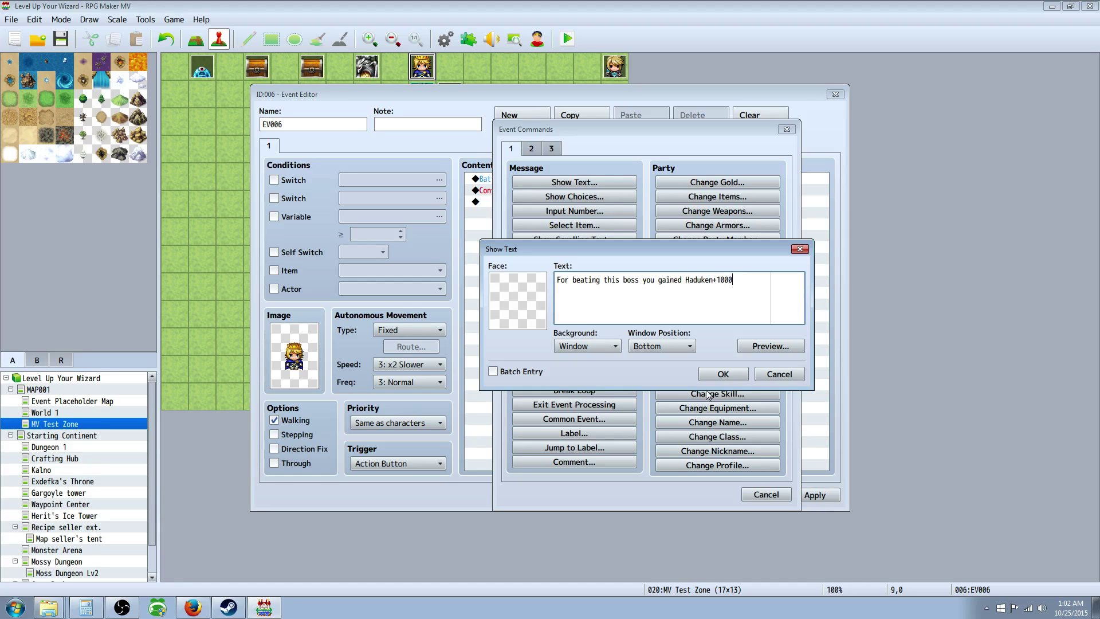
click(723, 374)
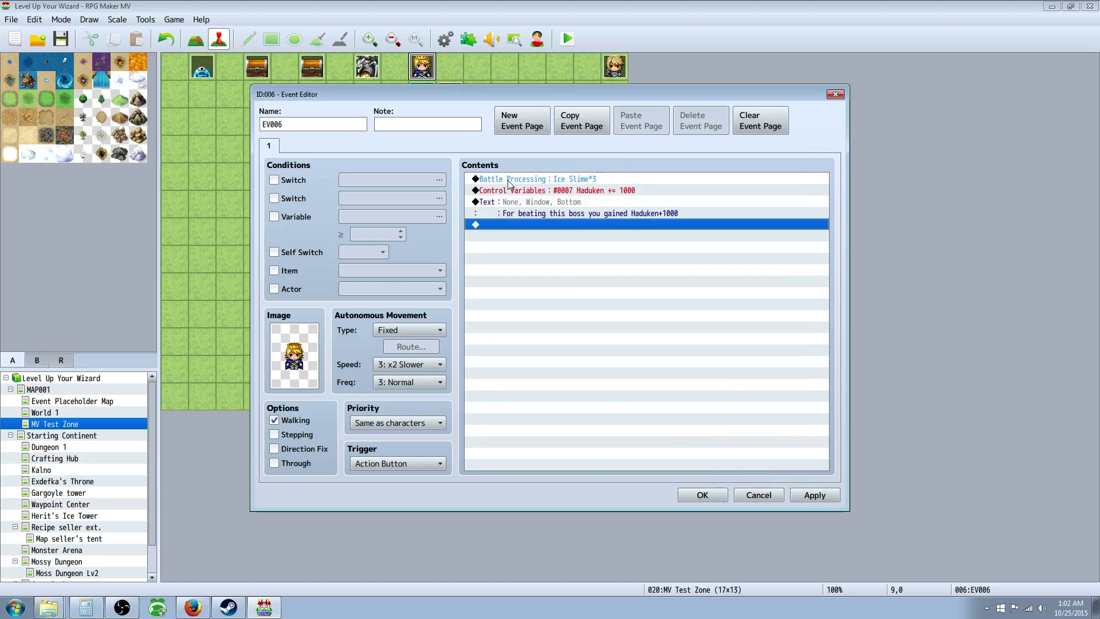
click(548, 191)
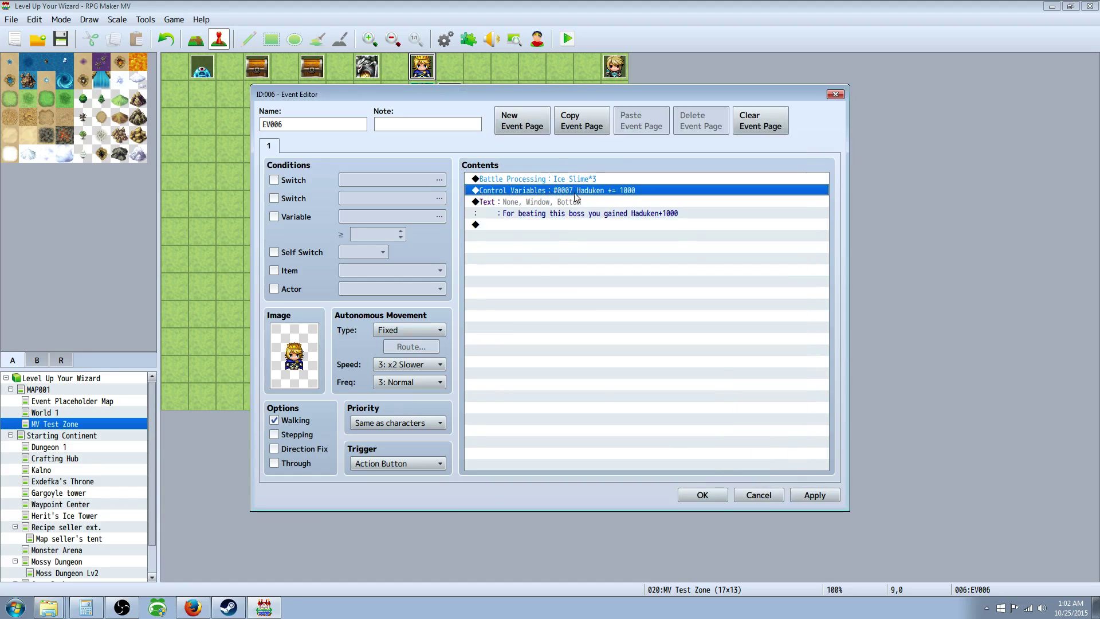
click(522, 204)
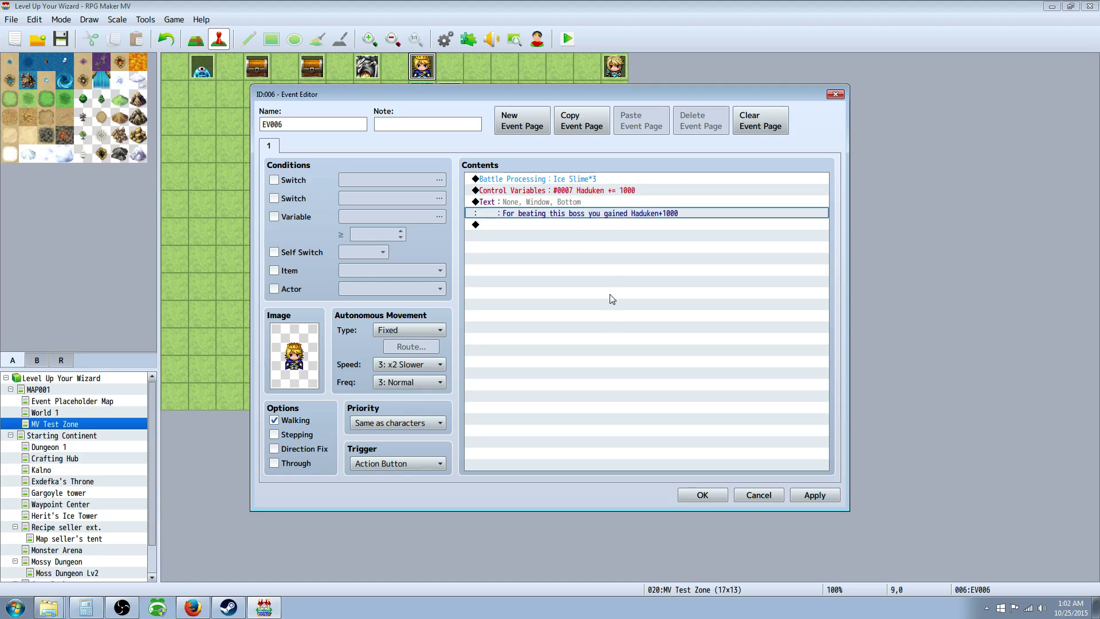
Step: Save EV006's edits and return to the MV Test Zone map with nothing selected
click(711, 496)
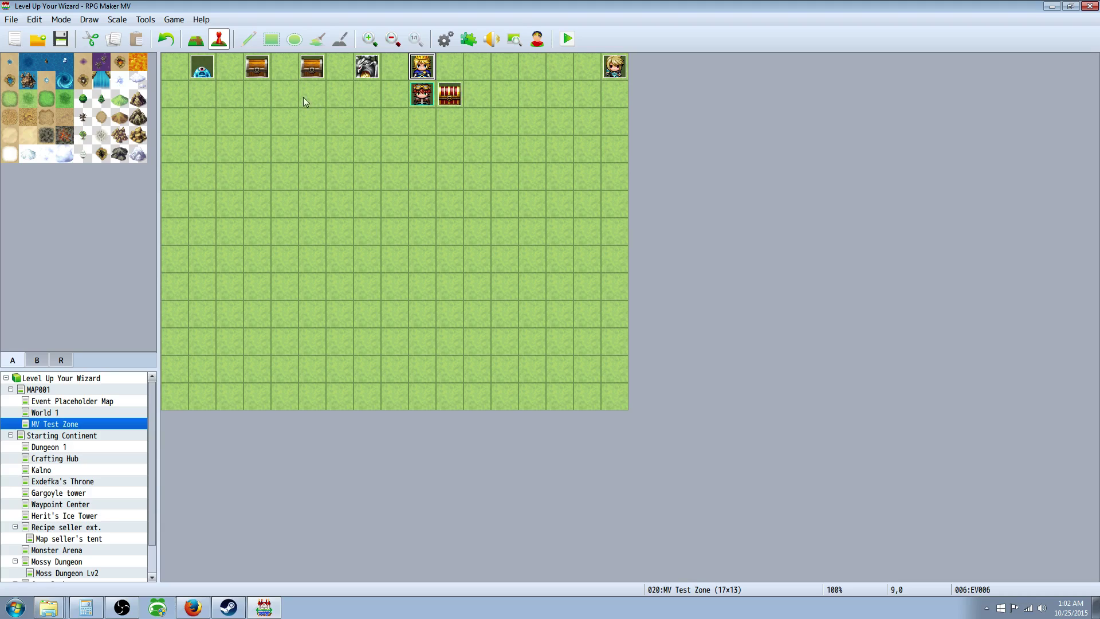
click(361, 223)
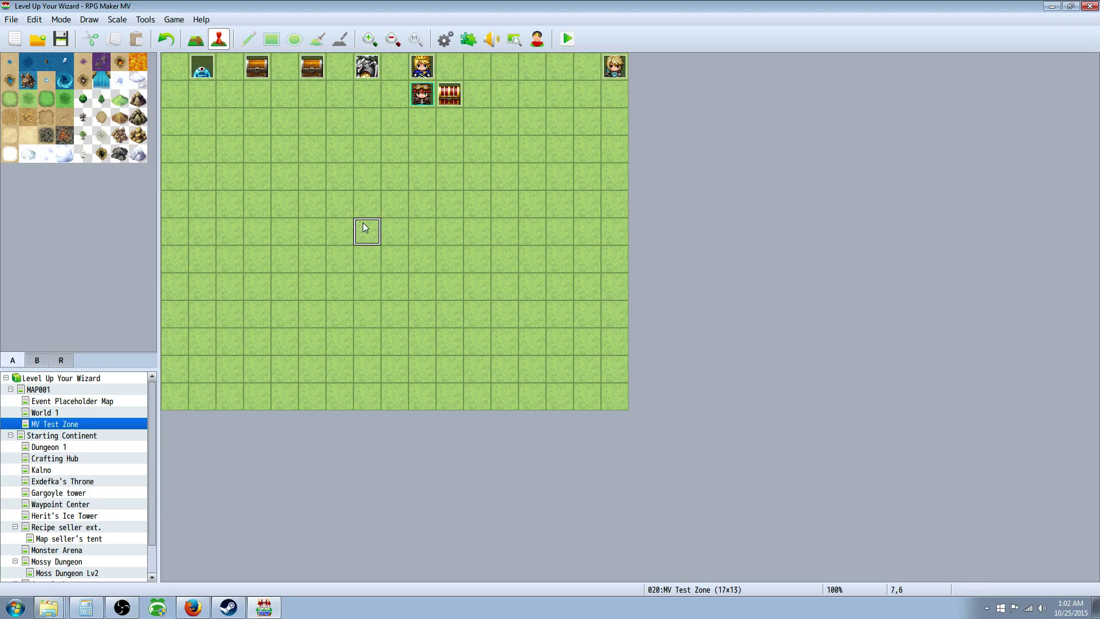